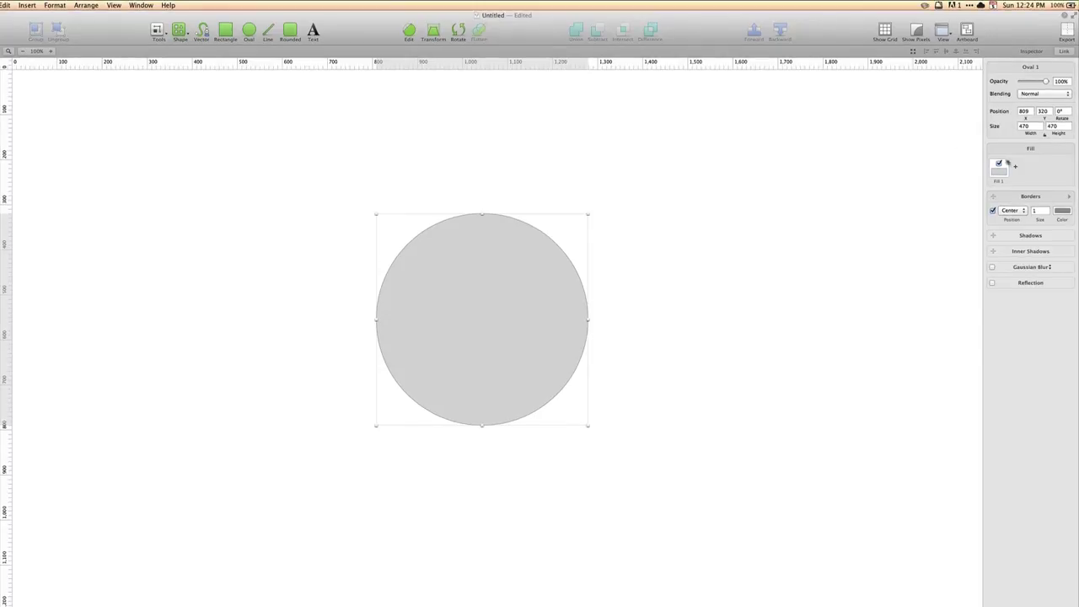
# Step: Open the circle's Fill colour picker, showing D8D8D8 and the document colour presets
pyautogui.click(999, 171)
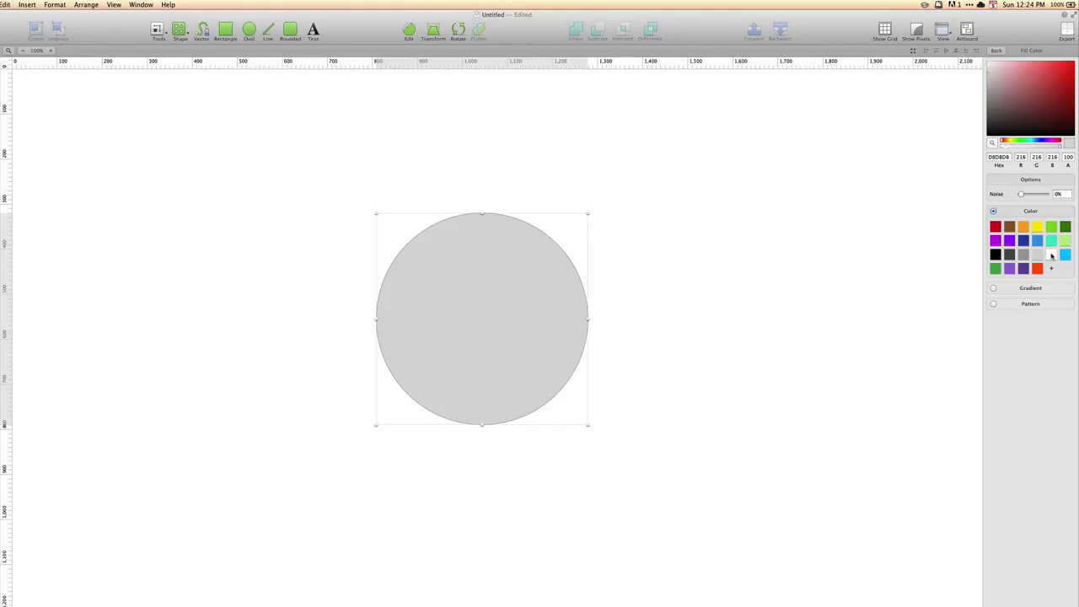
# Step: Show the macOS Colors window via View > Show Colors, move it up-left, and enlarge its colour wheel
pyautogui.click(113, 6)
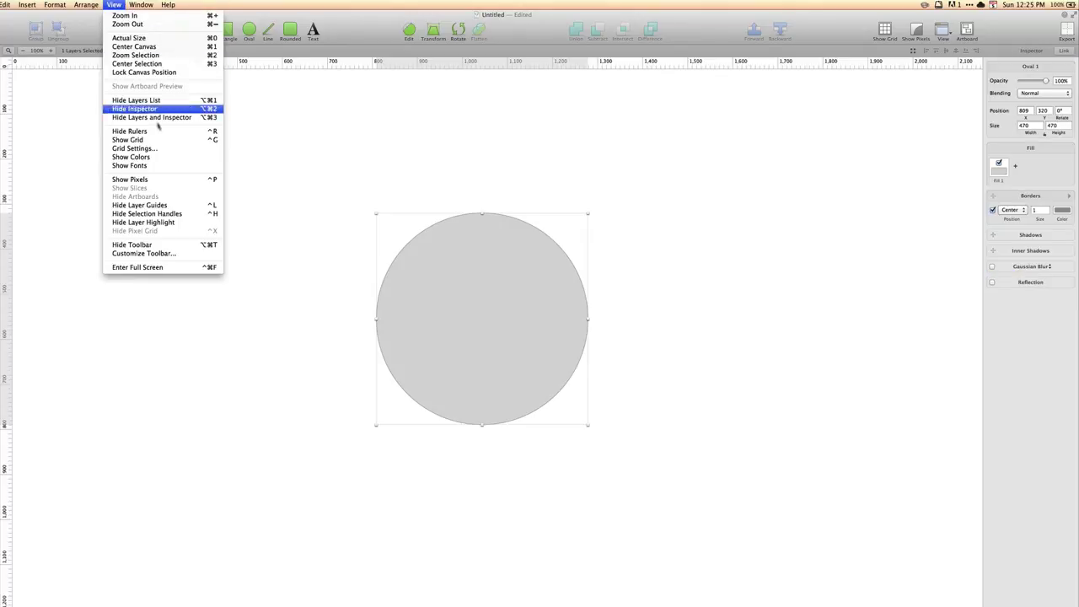
pyautogui.click(164, 158)
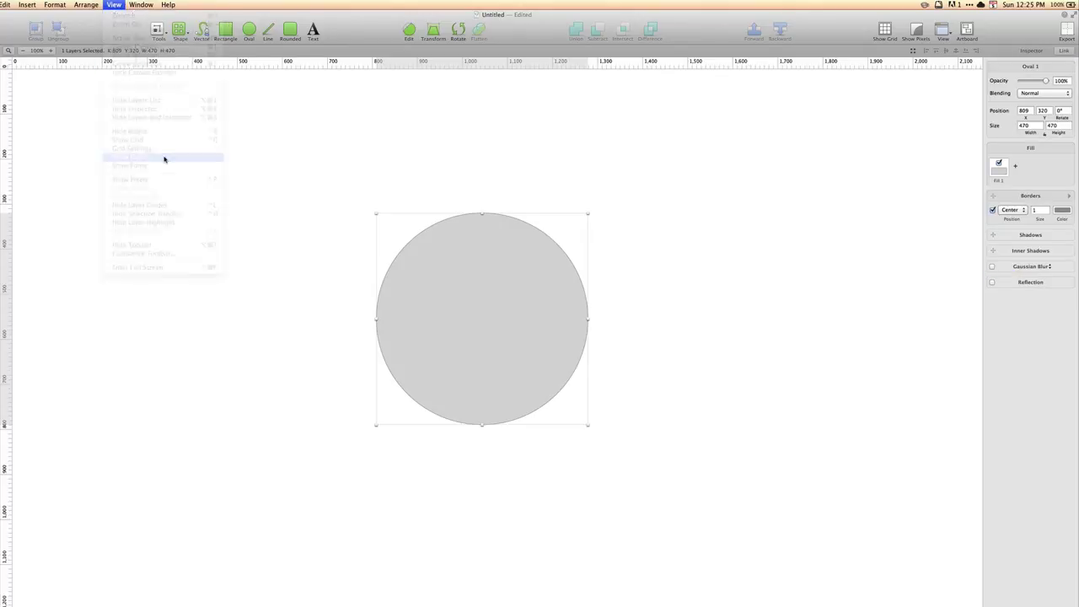
pyautogui.moveTo(274, 284); pyautogui.dragTo(215, 186)
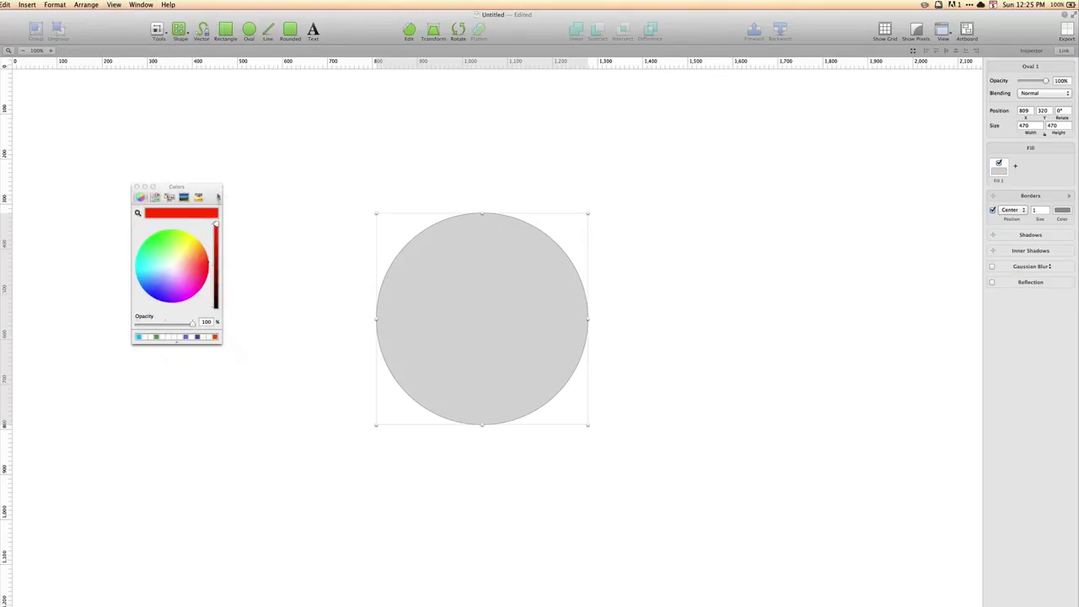
pyautogui.moveTo(178, 343); pyautogui.dragTo(297, 411)
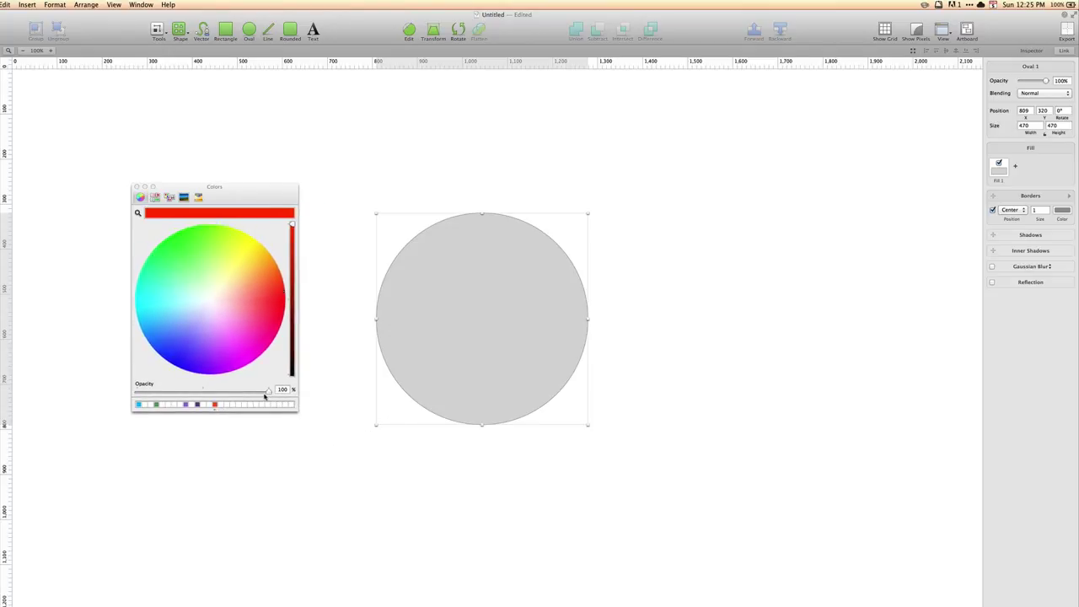
pyautogui.moveTo(295, 250)
pyautogui.mouseDown()
pyautogui.moveTo(294, 270)
pyautogui.moveTo(293, 230)
pyautogui.moveTo(293, 251)
pyautogui.mouseUp()
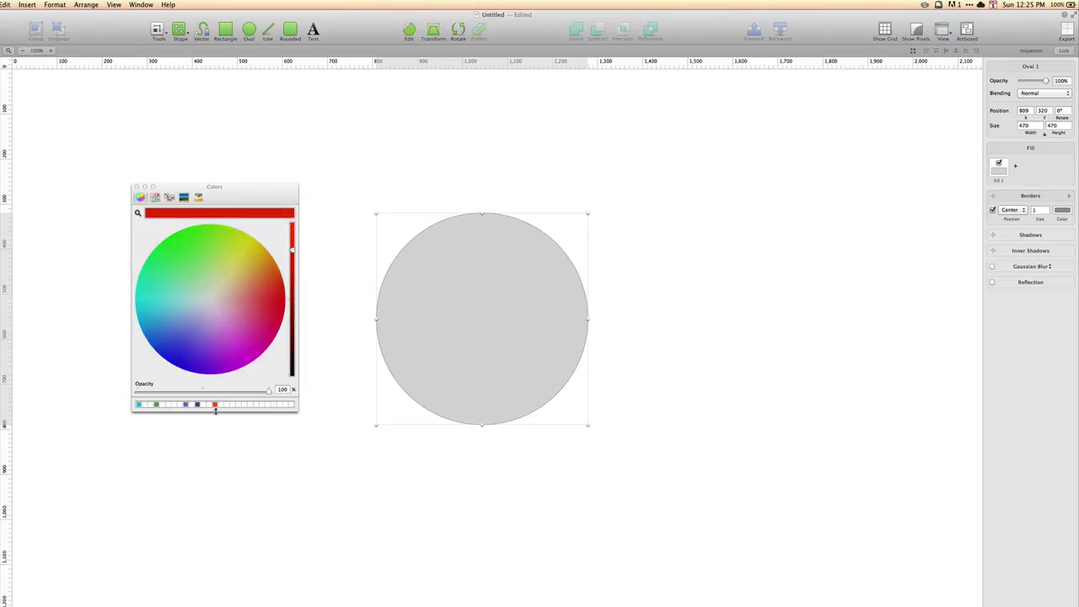
pyautogui.moveTo(215, 410)
pyautogui.mouseDown()
pyautogui.moveTo(217, 433)
pyautogui.moveTo(212, 390)
pyautogui.moveTo(221, 425)
pyautogui.moveTo(214, 407)
pyautogui.moveTo(194, 407)
pyautogui.moveTo(225, 406)
pyautogui.moveTo(197, 406)
pyautogui.moveTo(212, 407)
pyautogui.mouseUp()
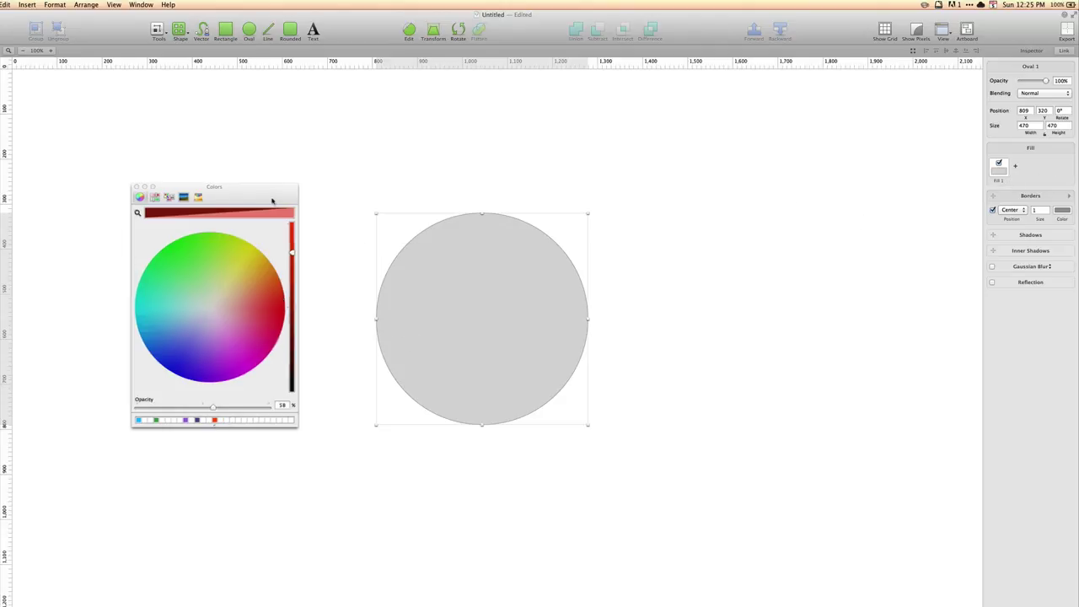
# Step: Park the Colors window at the left screen edge, with Sketch restored to full screen
pyautogui.moveTo(214, 186); pyautogui.dragTo(57, 316)
pyautogui.click(142, 224)
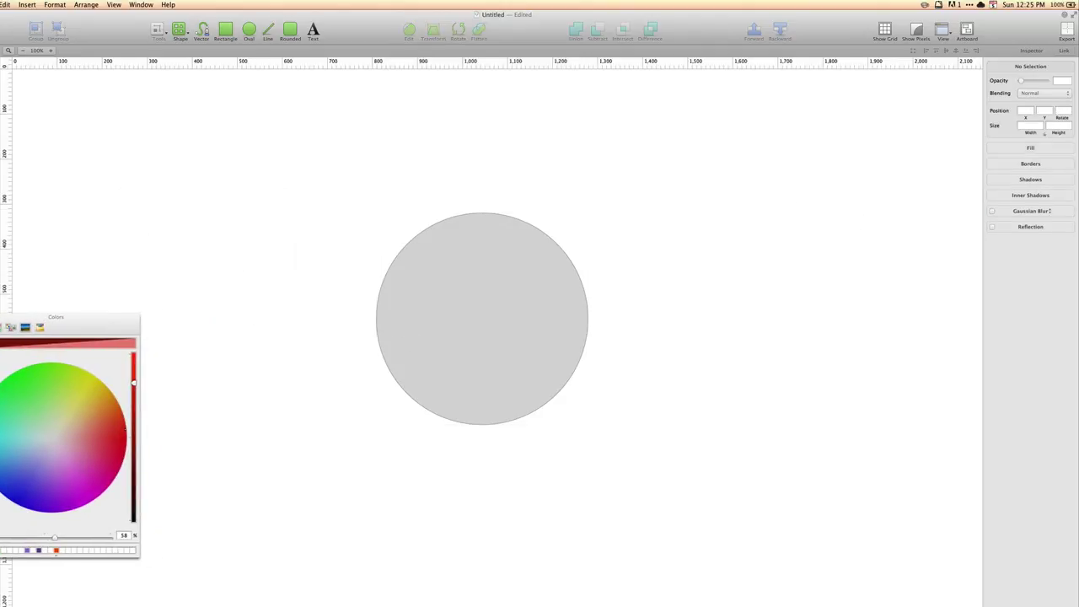
pyautogui.moveTo(1, 175); pyautogui.dragTo(148, 175)
pyautogui.moveTo(83, 332); pyautogui.dragTo(28, 204)
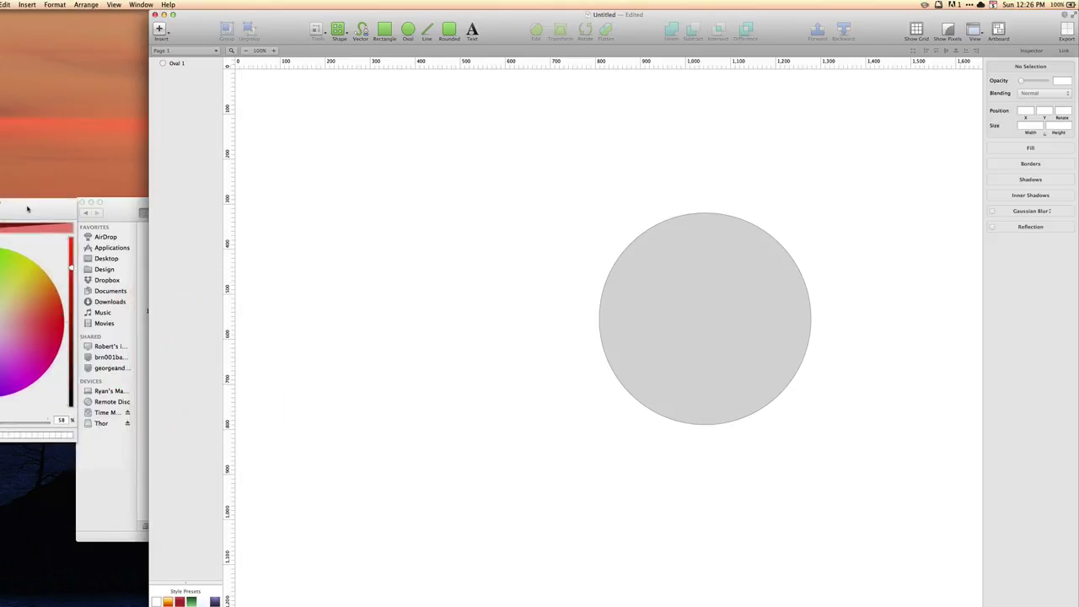
pyautogui.click(172, 17)
pyautogui.moveTo(40, 206); pyautogui.dragTo(245, 241)
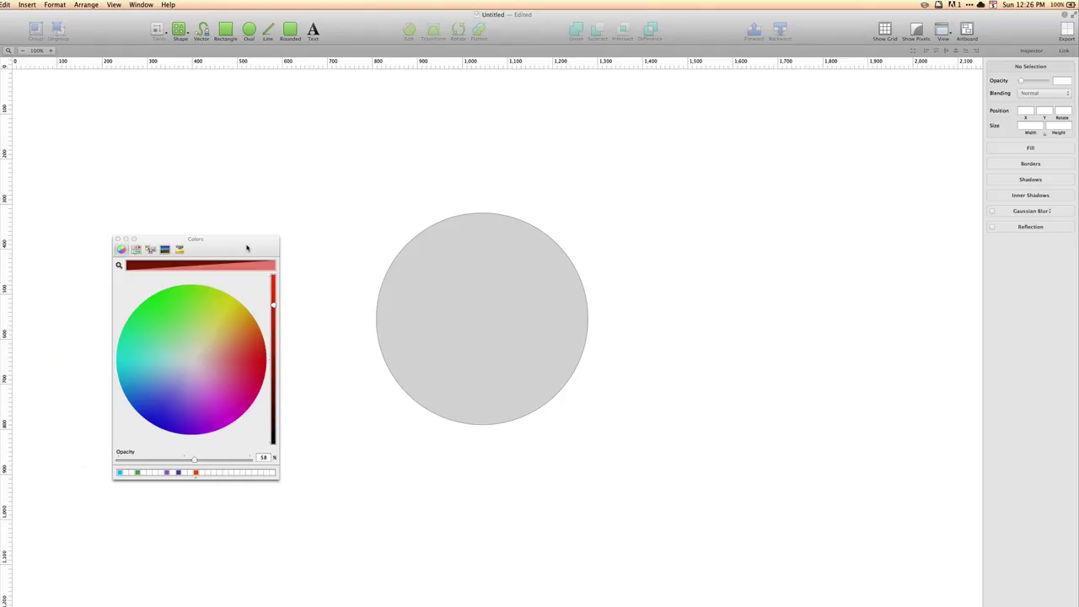
pyautogui.moveTo(247, 248); pyautogui.dragTo(141, 253)
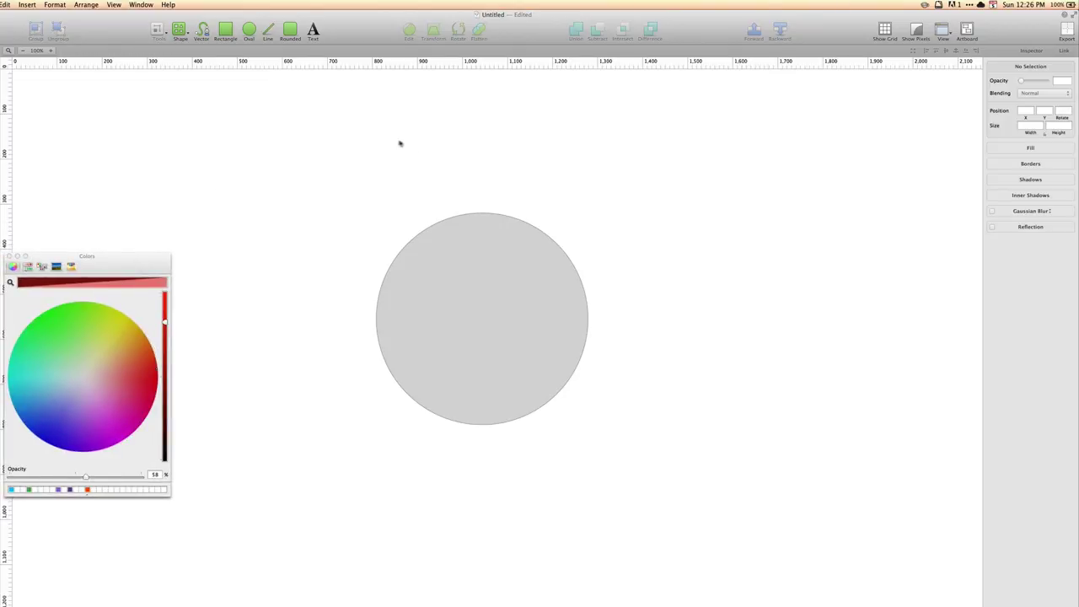
# Step: Move the grey circle up-left and set its fill to white in the Fill picker
pyautogui.click(477, 258)
pyautogui.moveTo(453, 287); pyautogui.dragTo(410, 240)
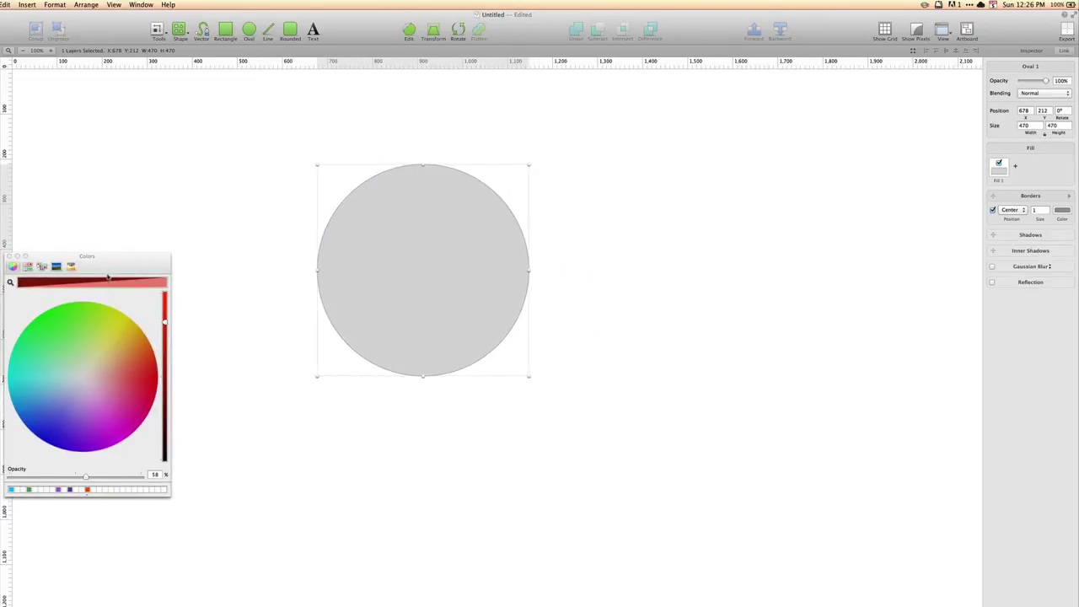
pyautogui.moveTo(117, 268); pyautogui.dragTo(135, 251)
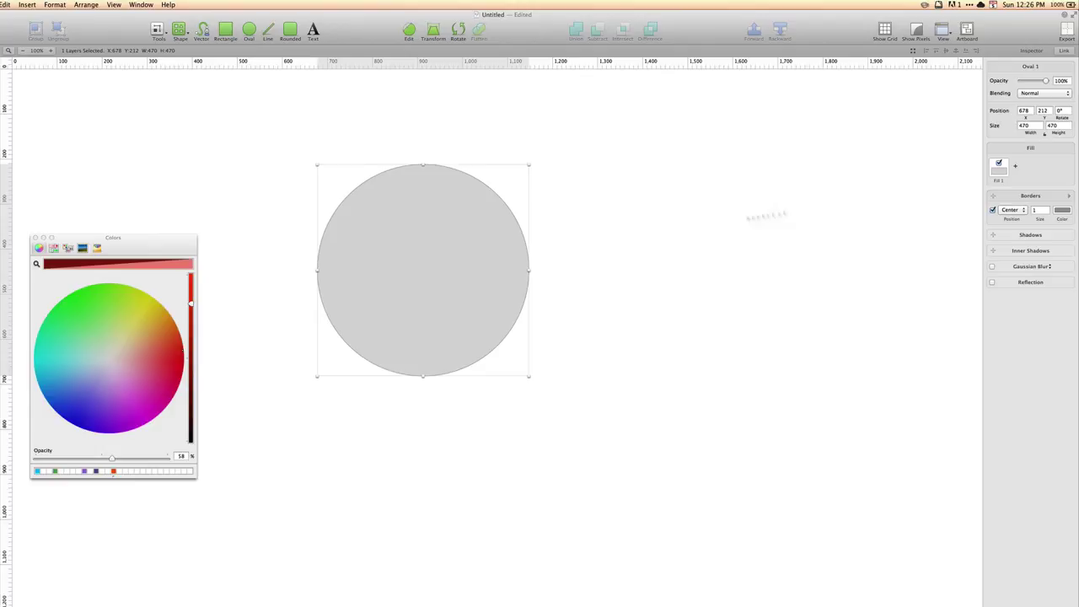
pyautogui.click(1001, 172)
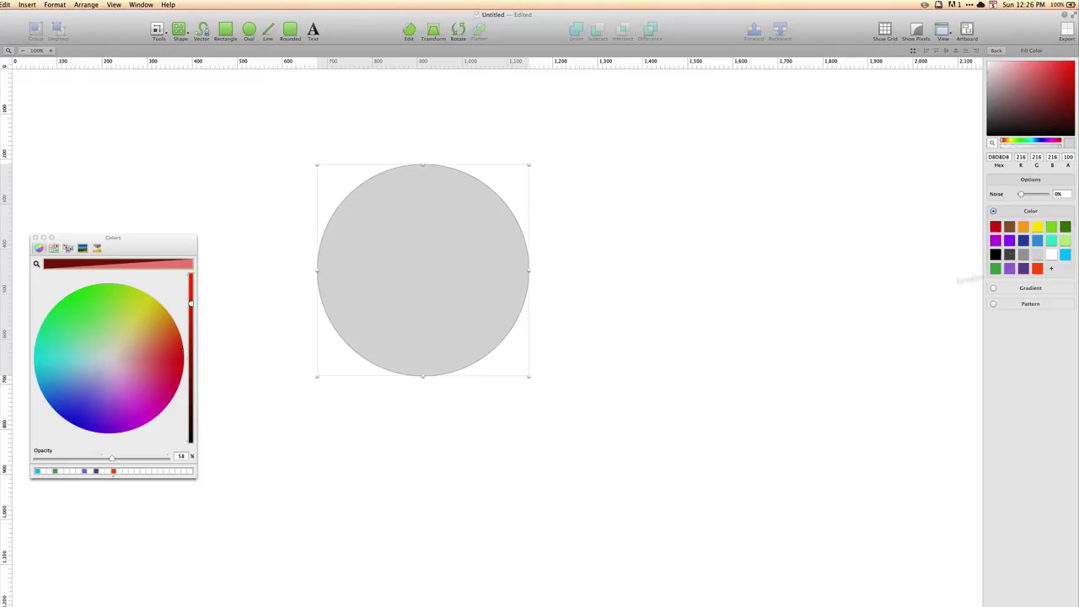
pyautogui.click(135, 471)
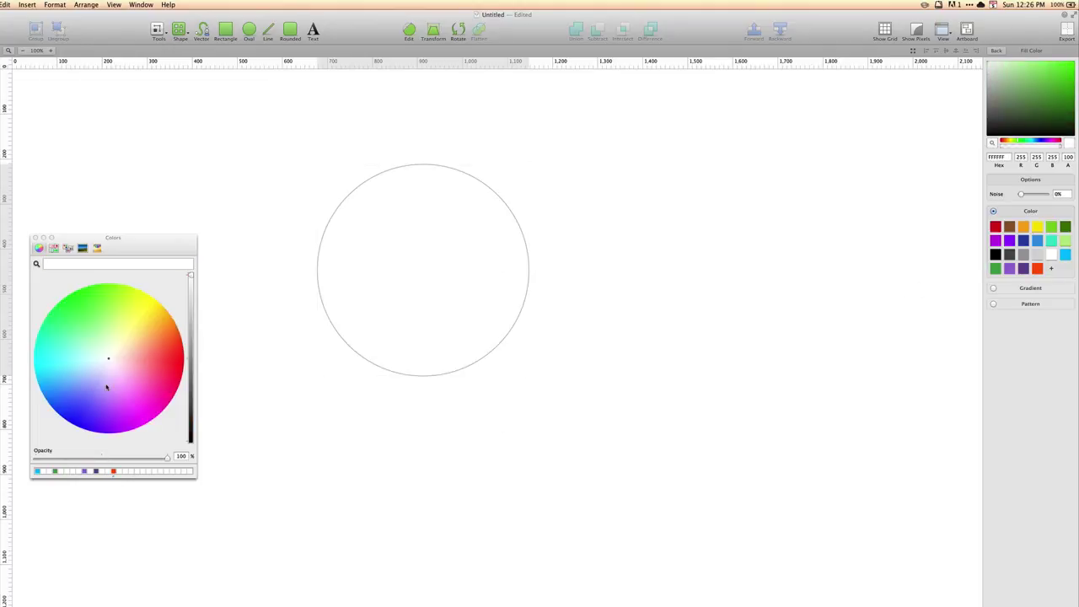
# Step: Fill the circle purple, orange, then blue from the wheel, saving each as a Colors swatch
pyautogui.moveTo(106, 387); pyautogui.dragTo(119, 407)
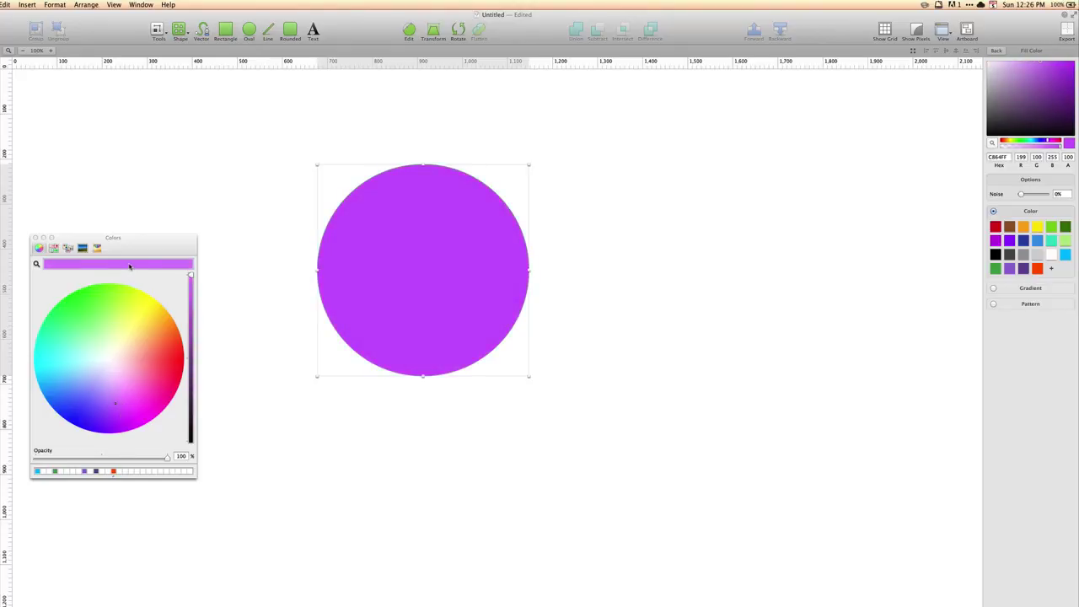
pyautogui.moveTo(130, 450); pyautogui.dragTo(129, 469)
pyautogui.moveTo(118, 362); pyautogui.dragTo(164, 316)
pyautogui.moveTo(153, 501); pyautogui.dragTo(131, 470)
pyautogui.moveTo(99, 365); pyautogui.dragTo(48, 408)
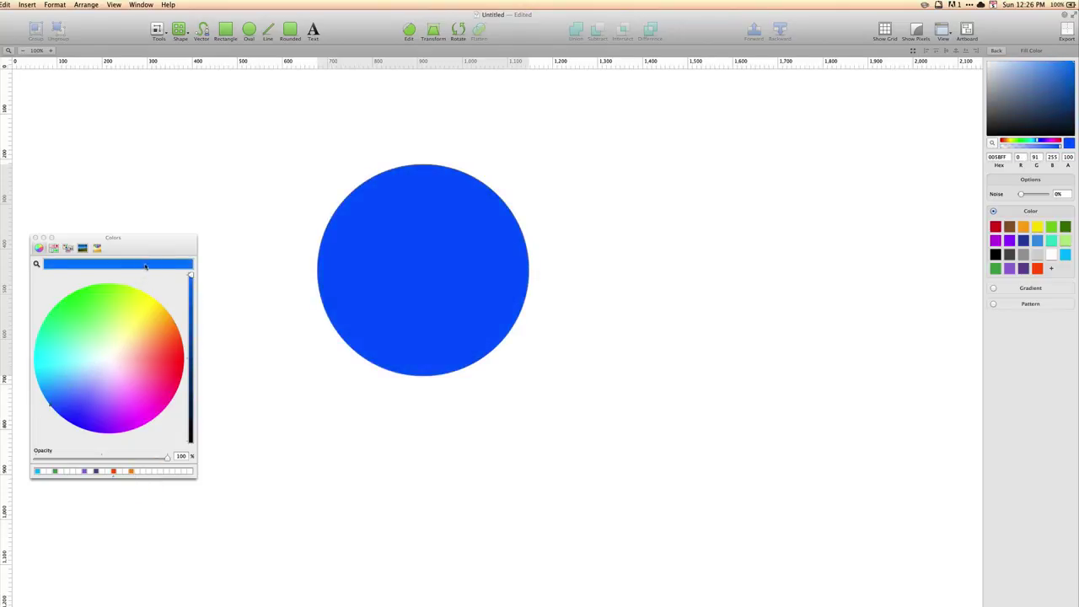
pyautogui.moveTo(145, 267); pyautogui.dragTo(145, 470)
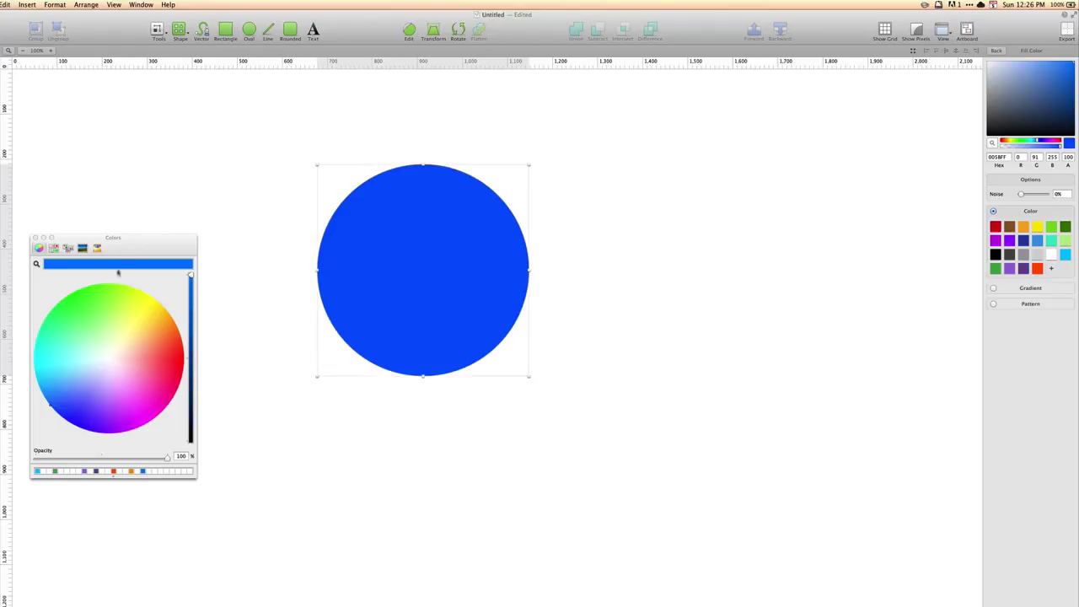
# Step: Fill the circle green (4DFF0C), save it as a swatch, and reopen the fill editor
pyautogui.click(91, 289)
pyautogui.moveTo(96, 272); pyautogui.dragTo(165, 474)
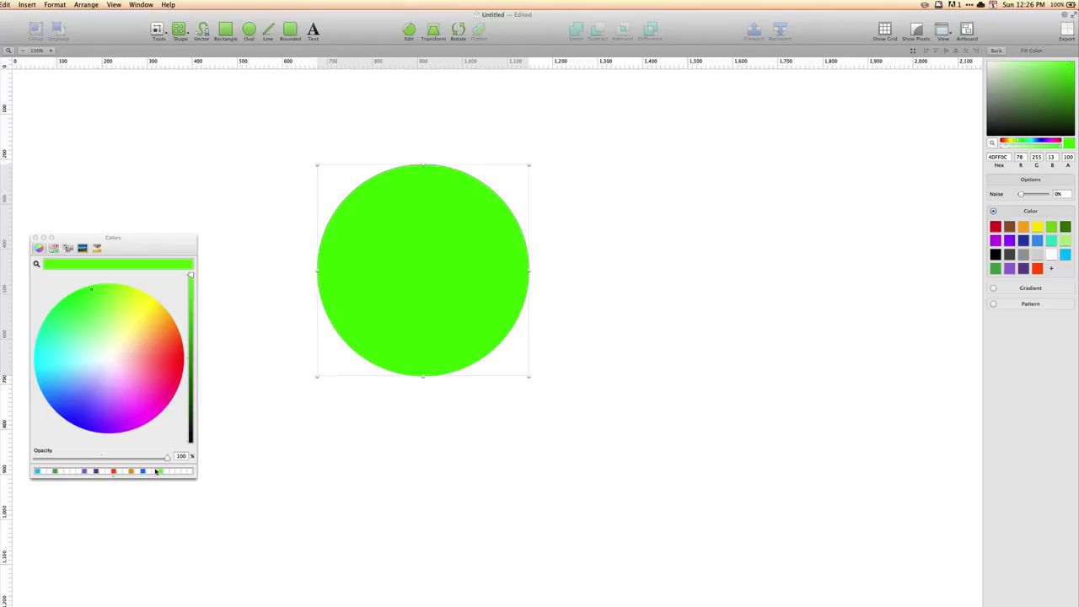
pyautogui.click(607, 379)
pyautogui.click(427, 289)
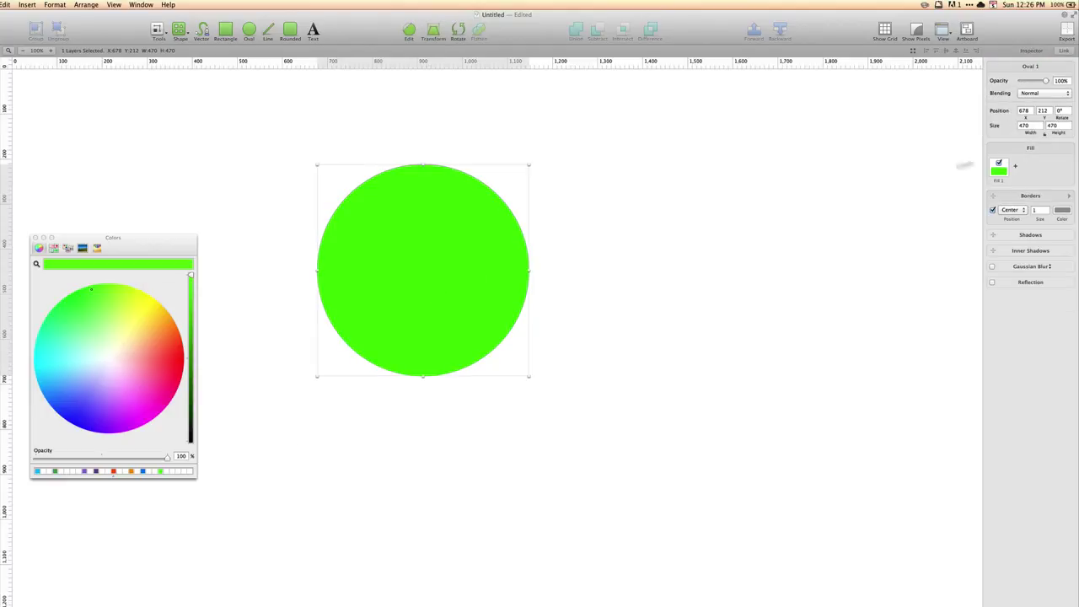
pyautogui.click(1002, 171)
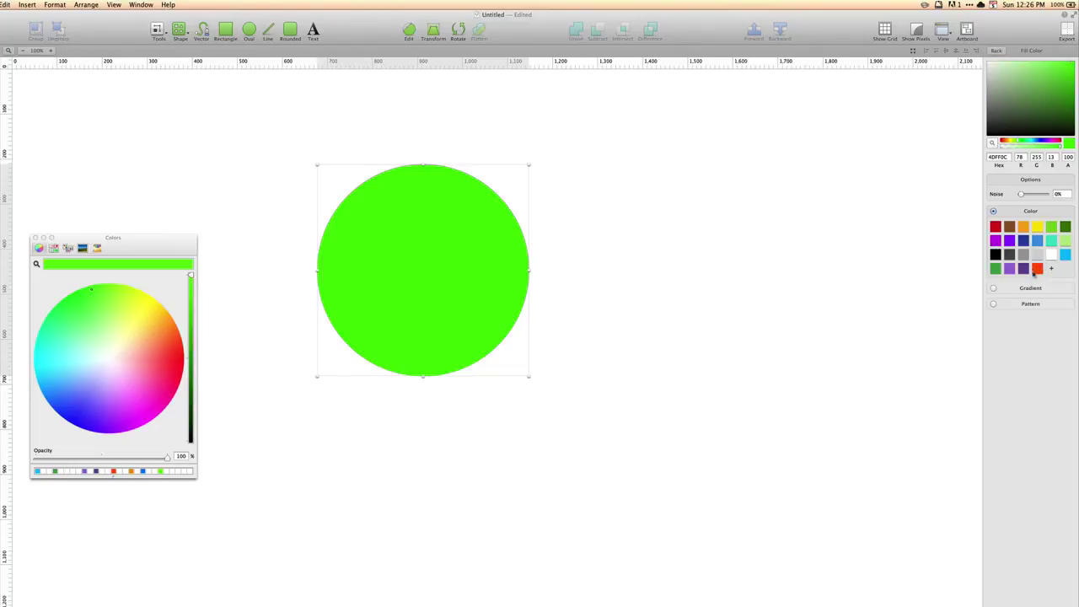
# Step: Close the circle document without saving and close the Course-Files Finder window
pyautogui.click(637, 225)
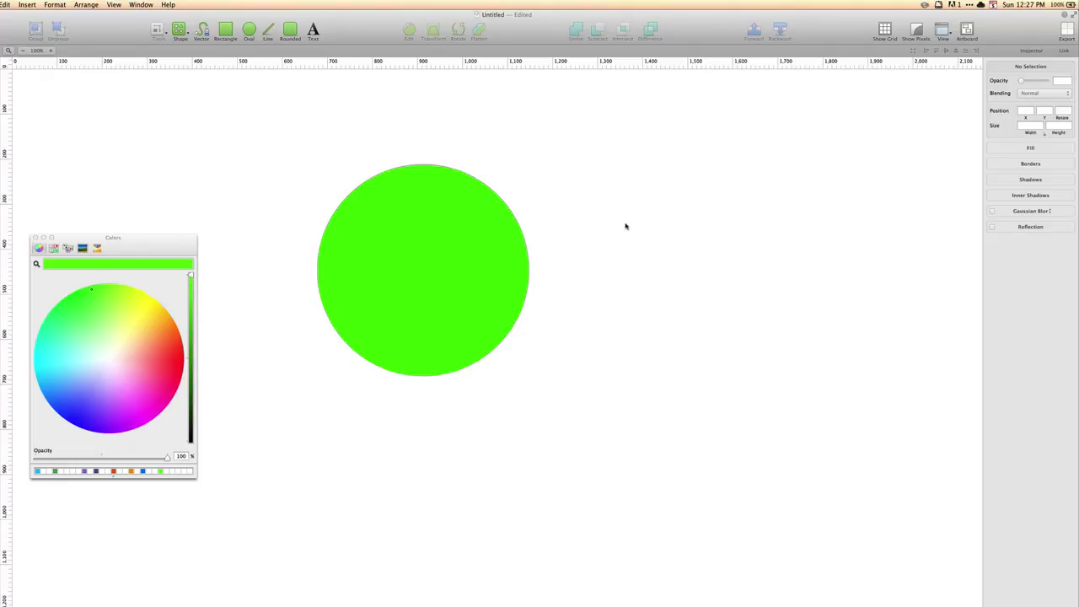
pyautogui.press('super+w')
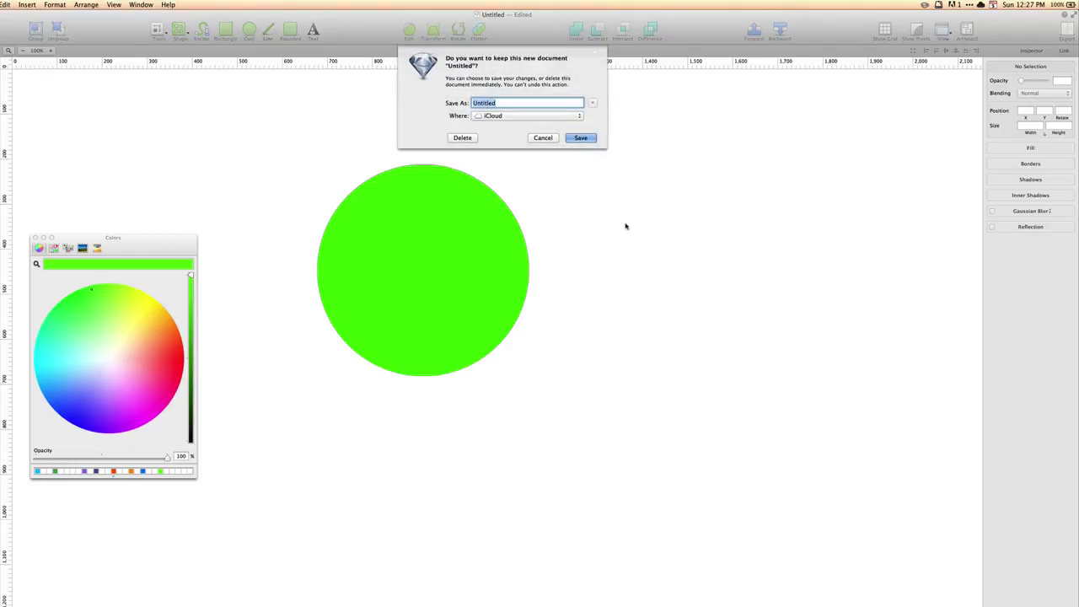
pyautogui.click(462, 131)
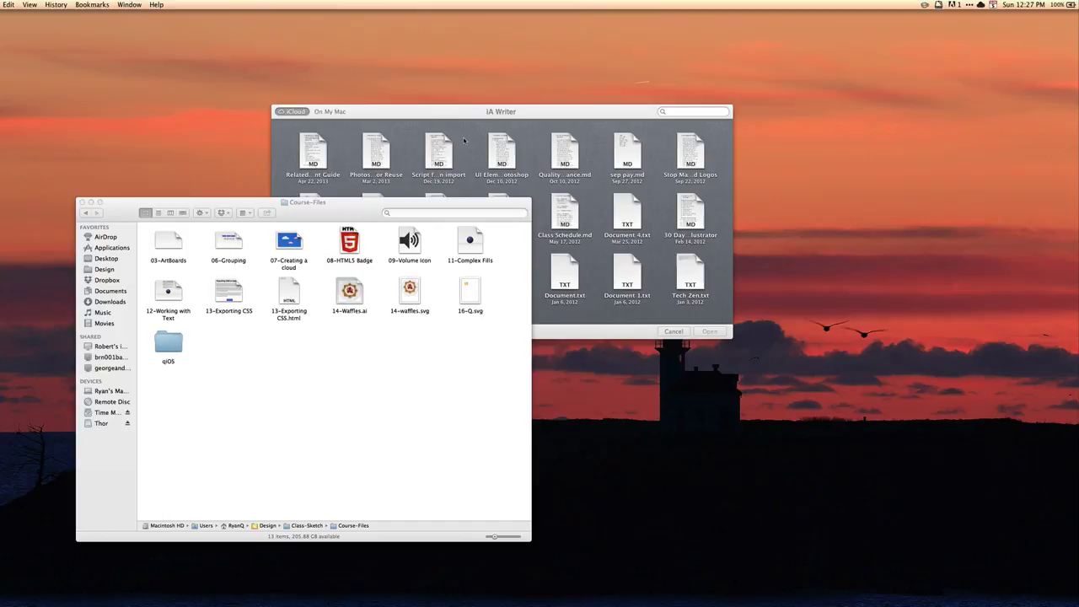
pyautogui.click(479, 201)
pyautogui.press('super+w')
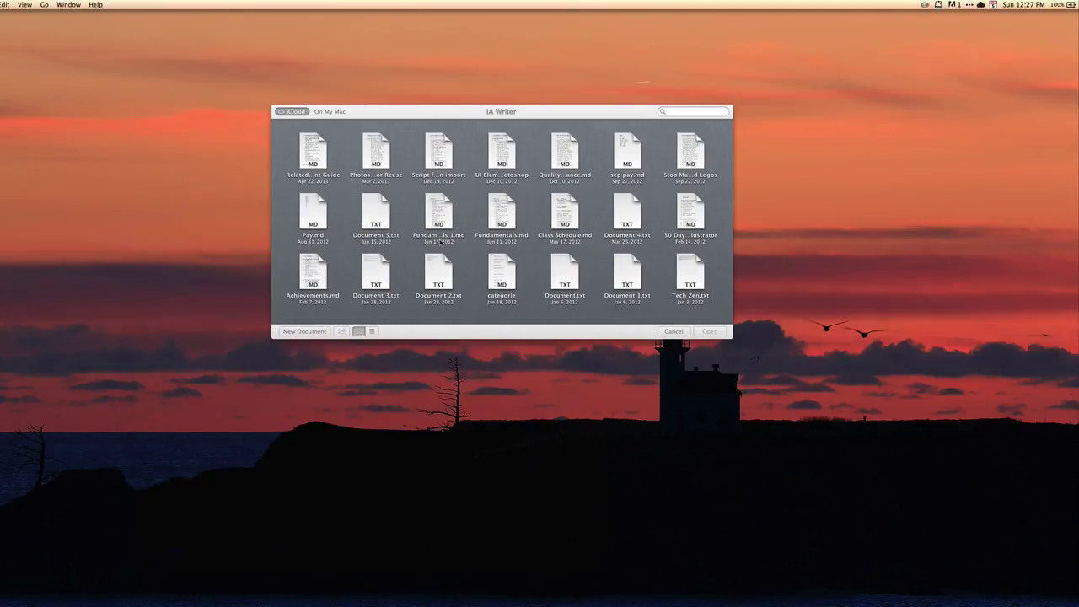
# Step: Relaunch Sketch from Alfred with 'ske' and start a new blank Untitled document
pyautogui.hotkey('alt', 'space')
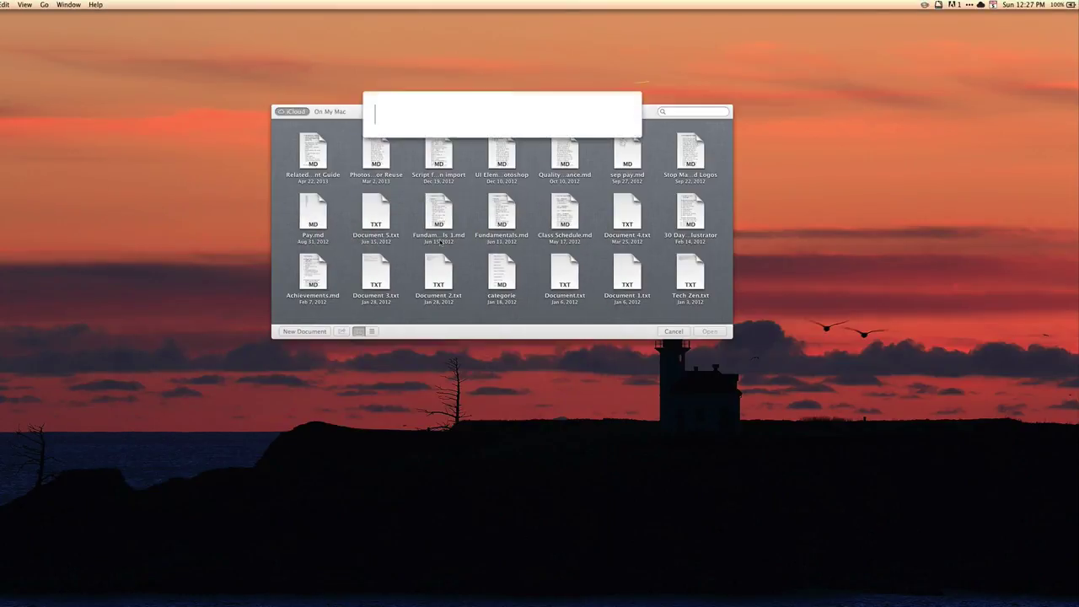
pyautogui.write('ske')
pyautogui.press('Return')
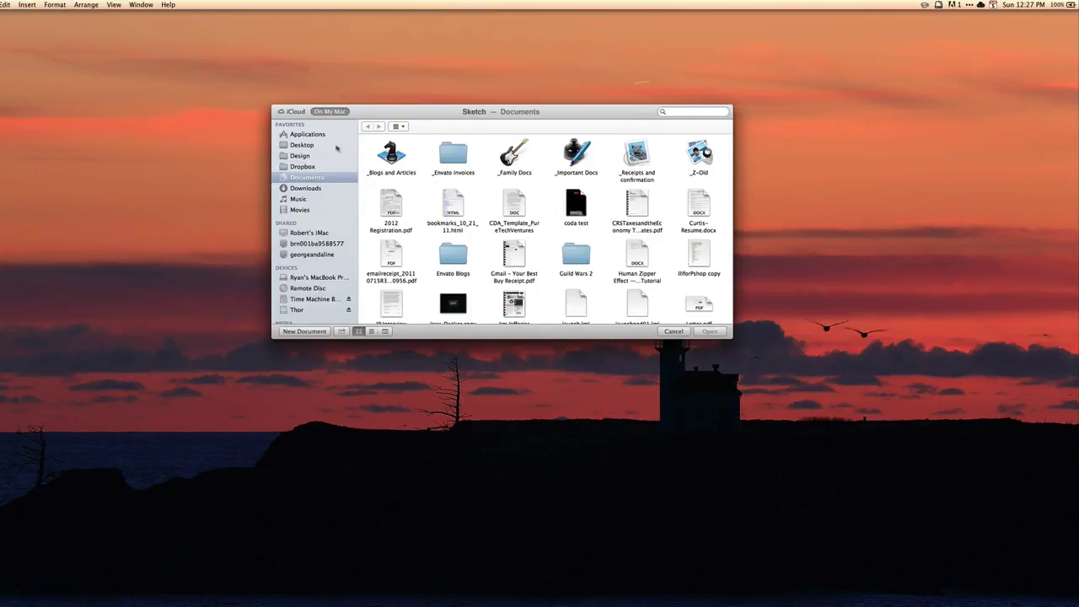
pyautogui.click(297, 333)
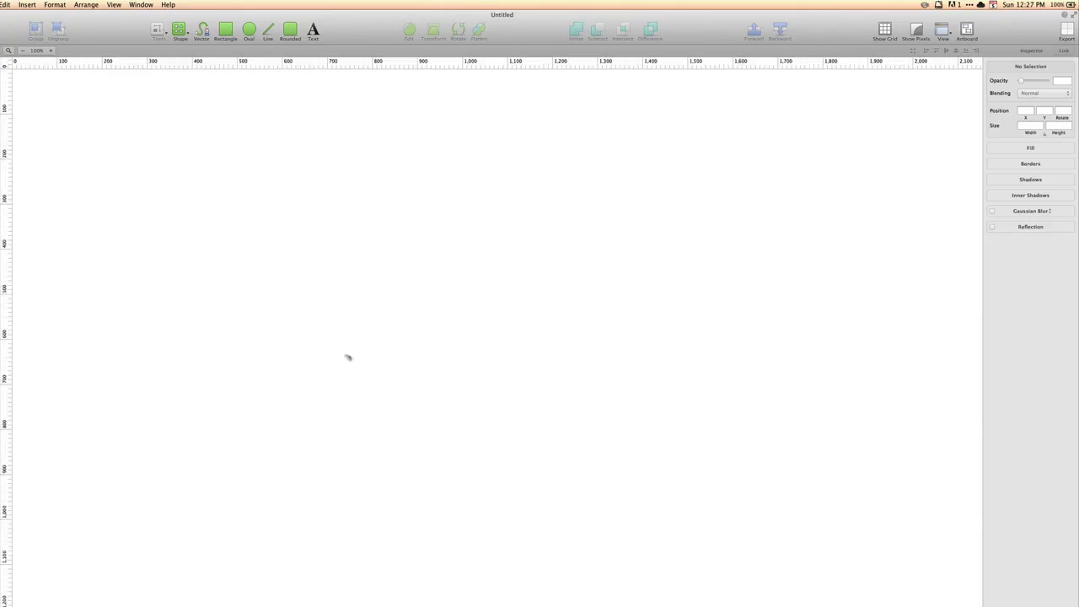
# Step: Draw a large oval of about 559 × 565 with default D8D8D8 fill, then deselect it
pyautogui.click(253, 30)
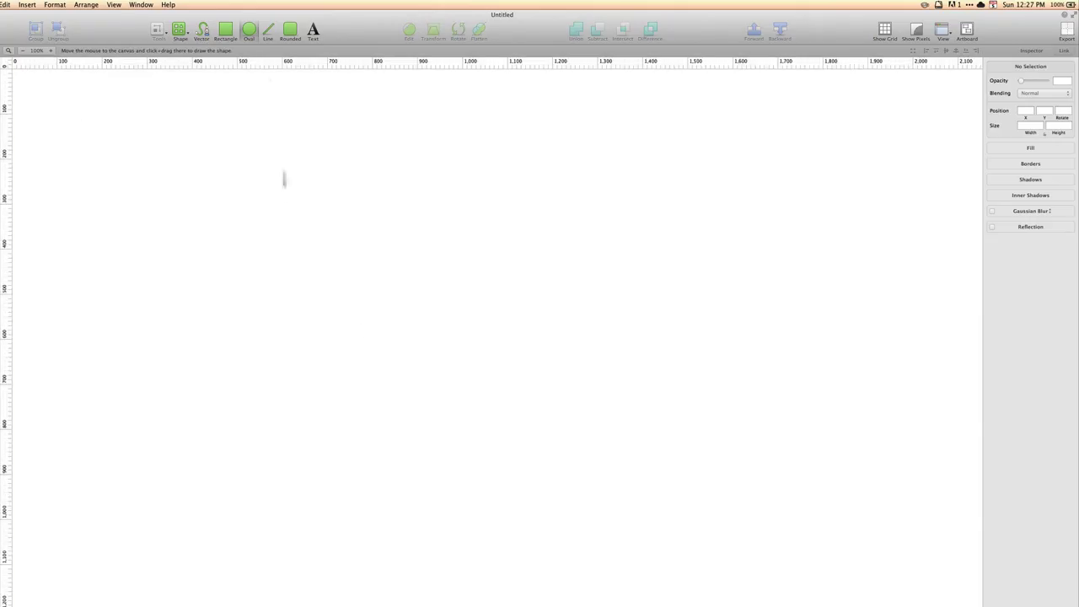
pyautogui.moveTo(282, 199); pyautogui.dragTo(534, 453)
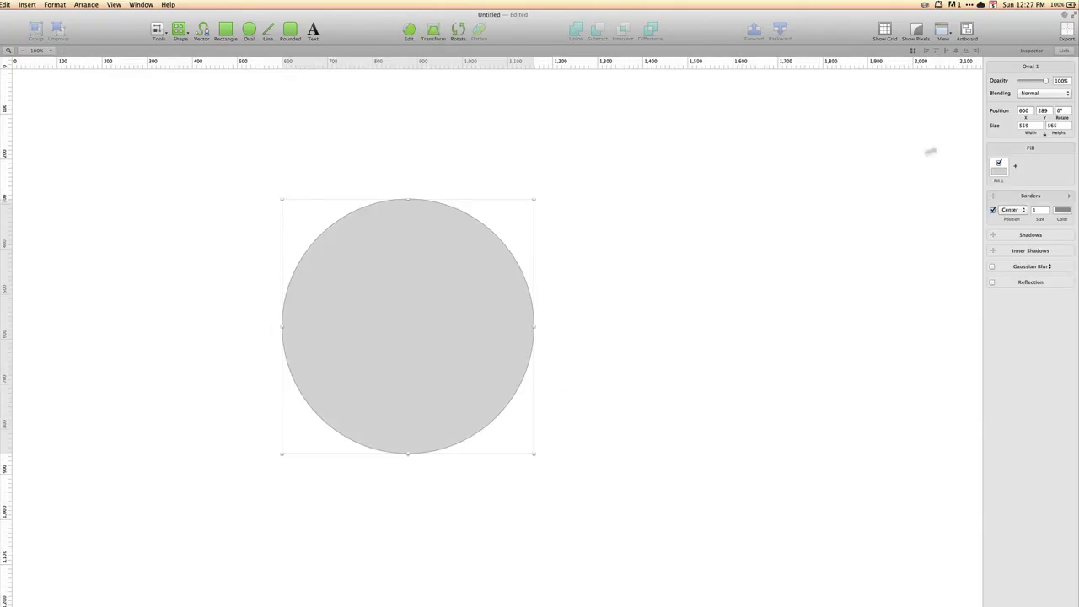
pyautogui.click(1000, 171)
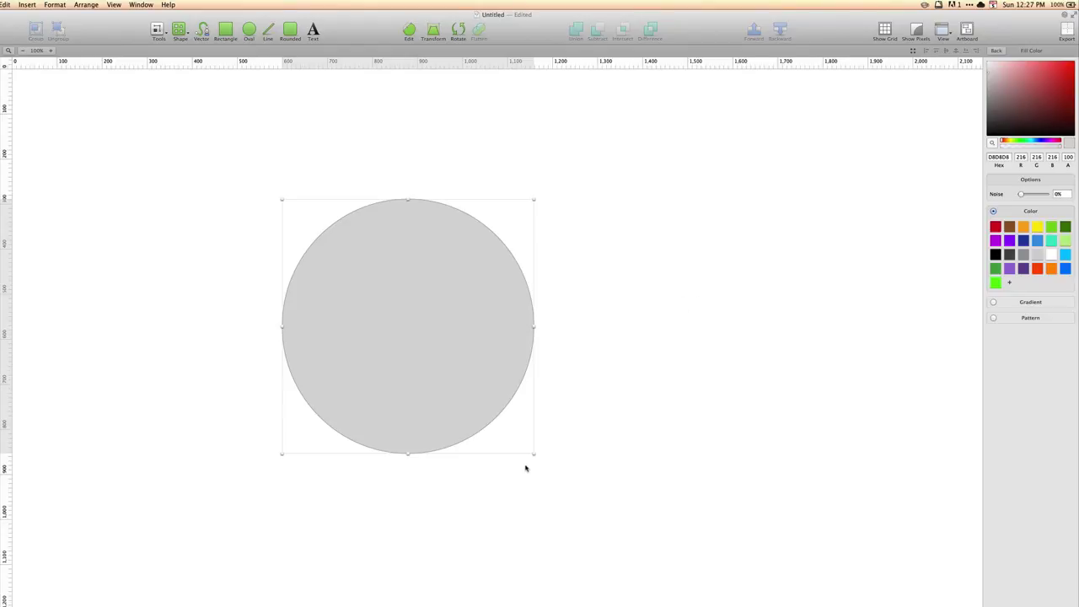
pyautogui.click(578, 441)
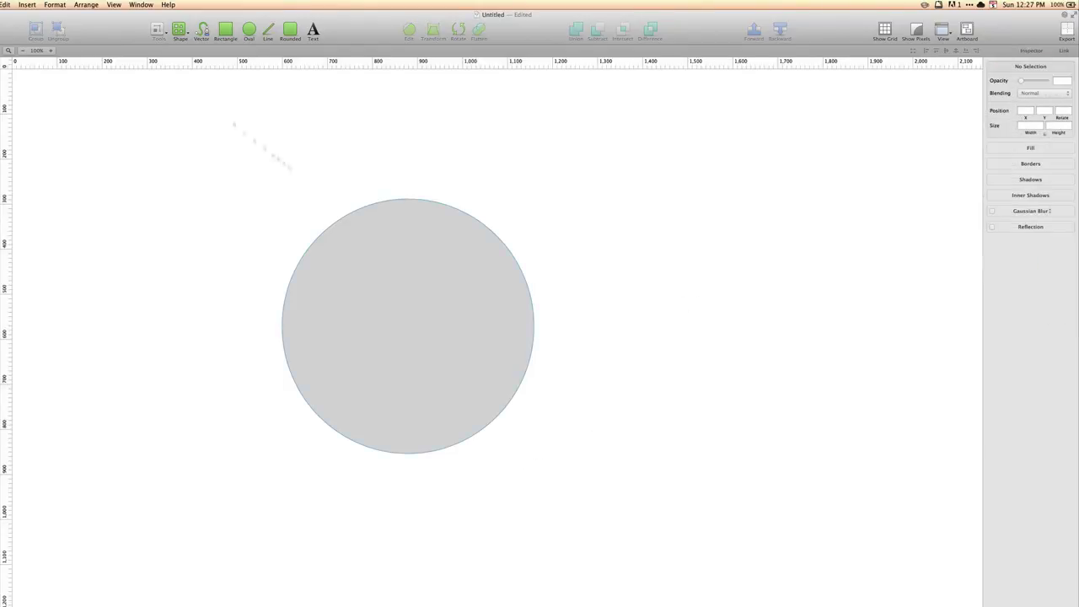
# Step: Show the Colors window at the left edge, nudge the circle, and enlarge the saved-swatch grid
pyautogui.click(123, 7)
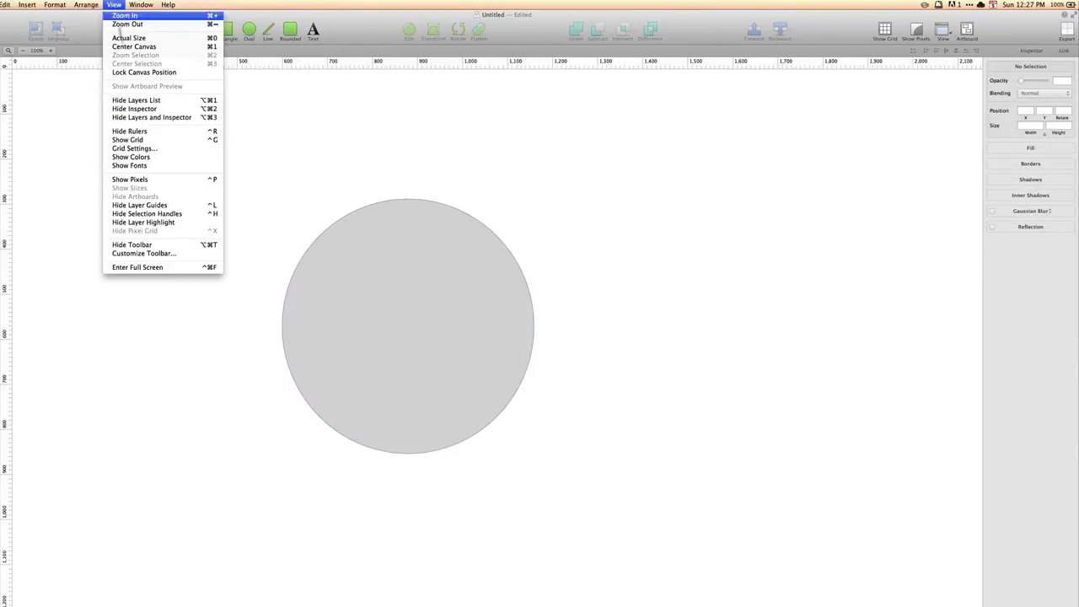
pyautogui.click(131, 157)
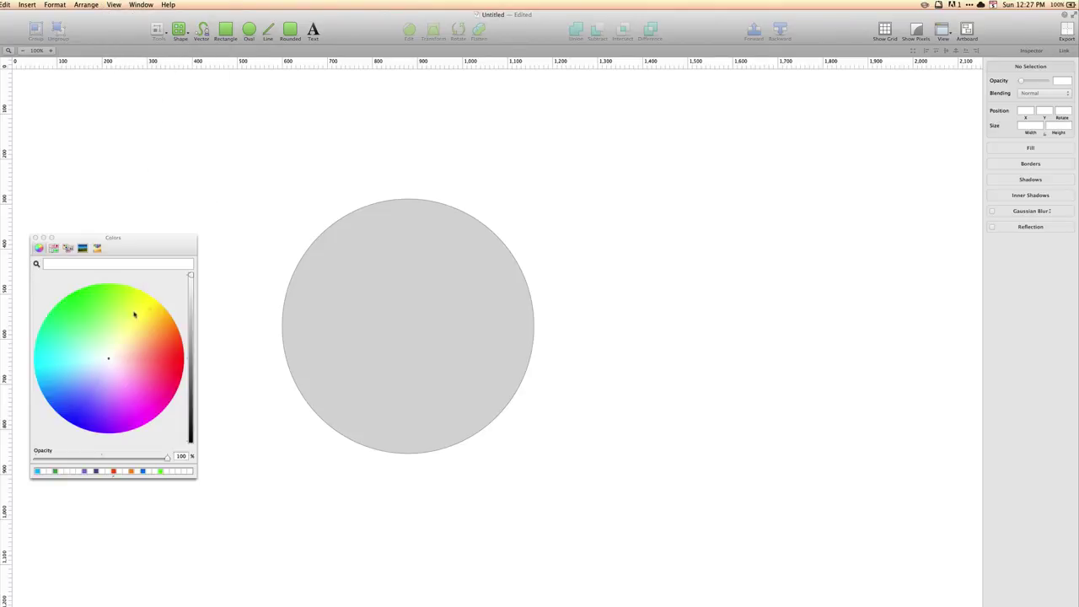
pyautogui.moveTo(132, 245); pyautogui.dragTo(103, 261)
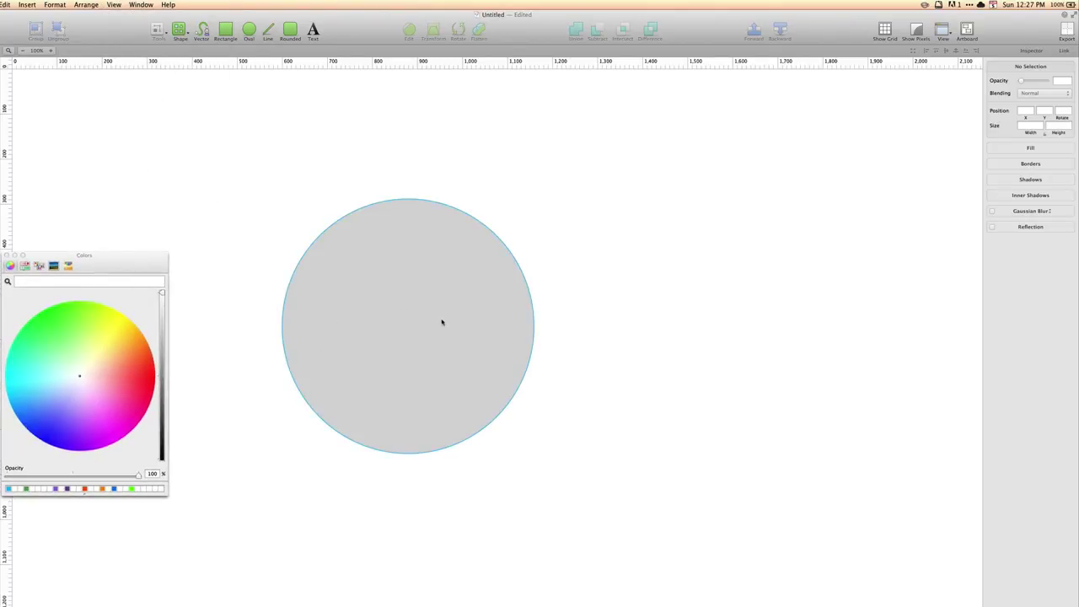
pyautogui.moveTo(441, 321); pyautogui.dragTo(430, 348)
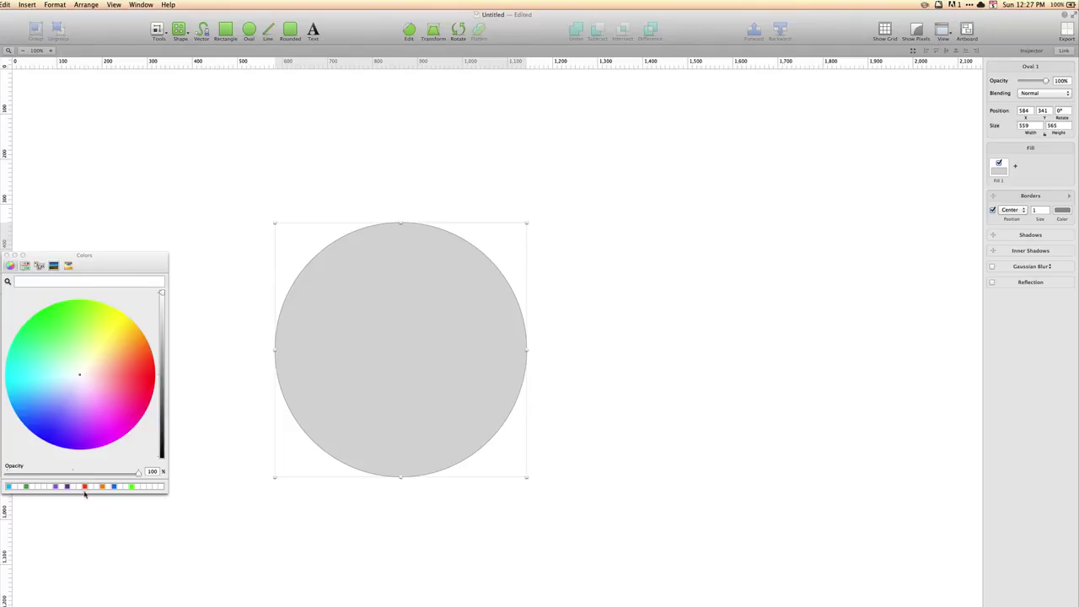
pyautogui.moveTo(84, 494); pyautogui.dragTo(83, 545)
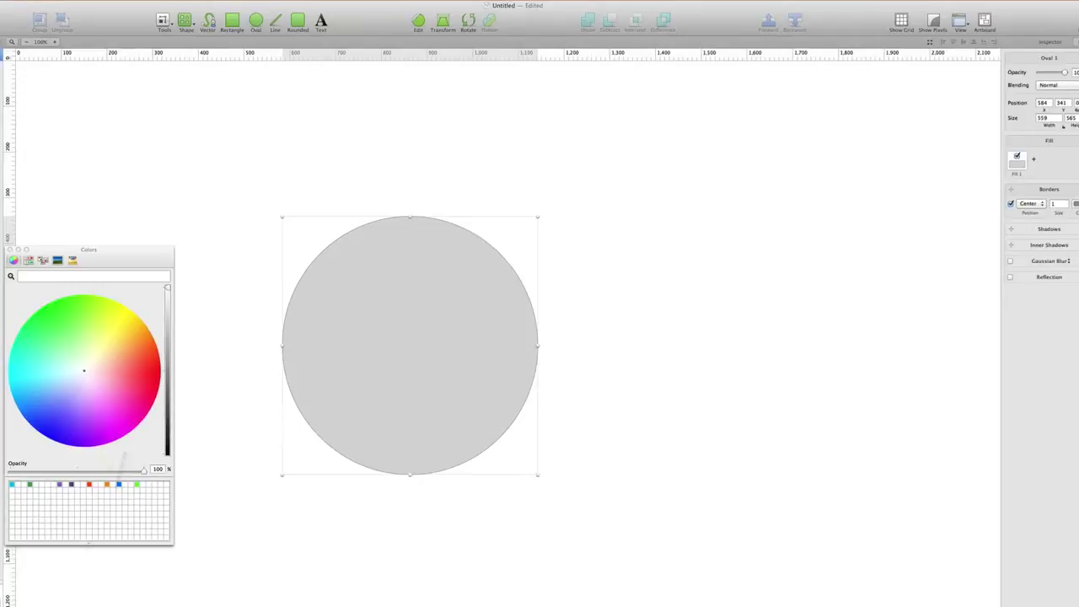
# Step: Move the Colors window fully into view, pick pink-magenta, and trim the swatch grid to a few rows
pyautogui.moveTo(149, 252); pyautogui.dragTo(185, 153)
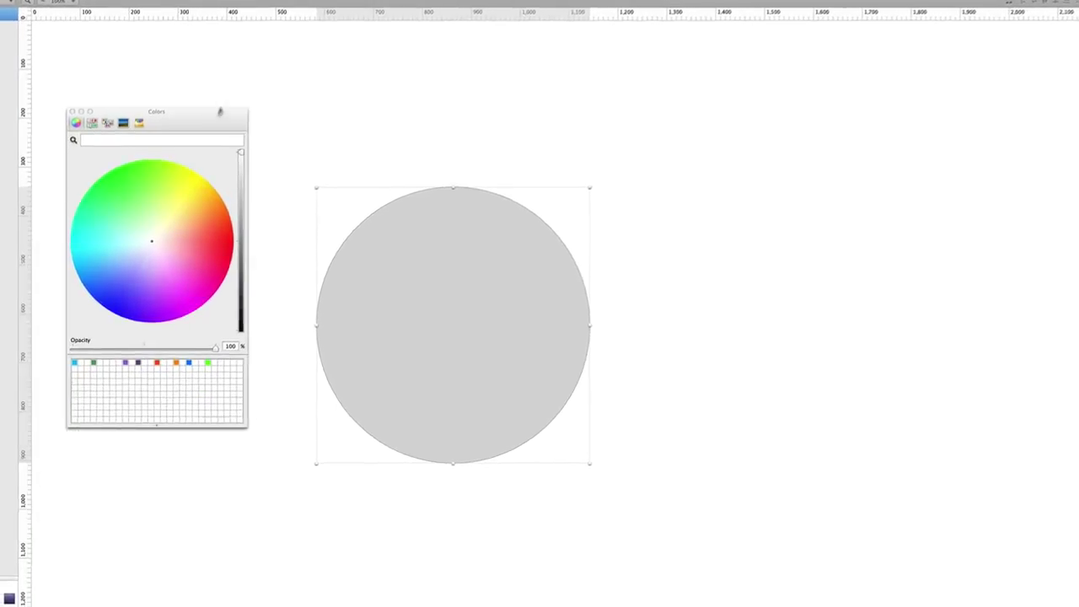
pyautogui.moveTo(219, 111); pyautogui.dragTo(226, 86)
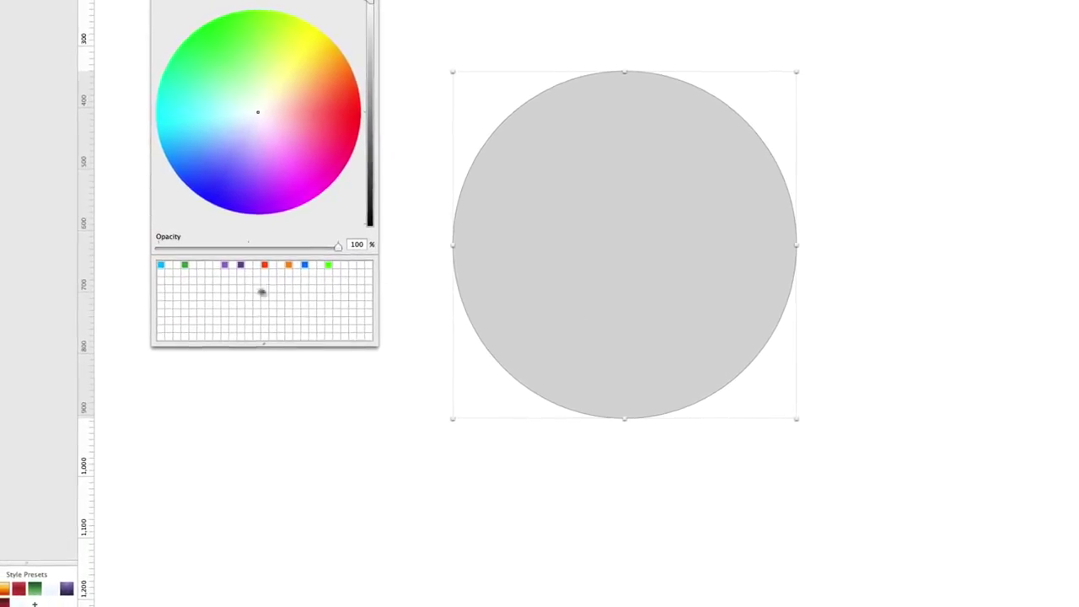
pyautogui.click(290, 171)
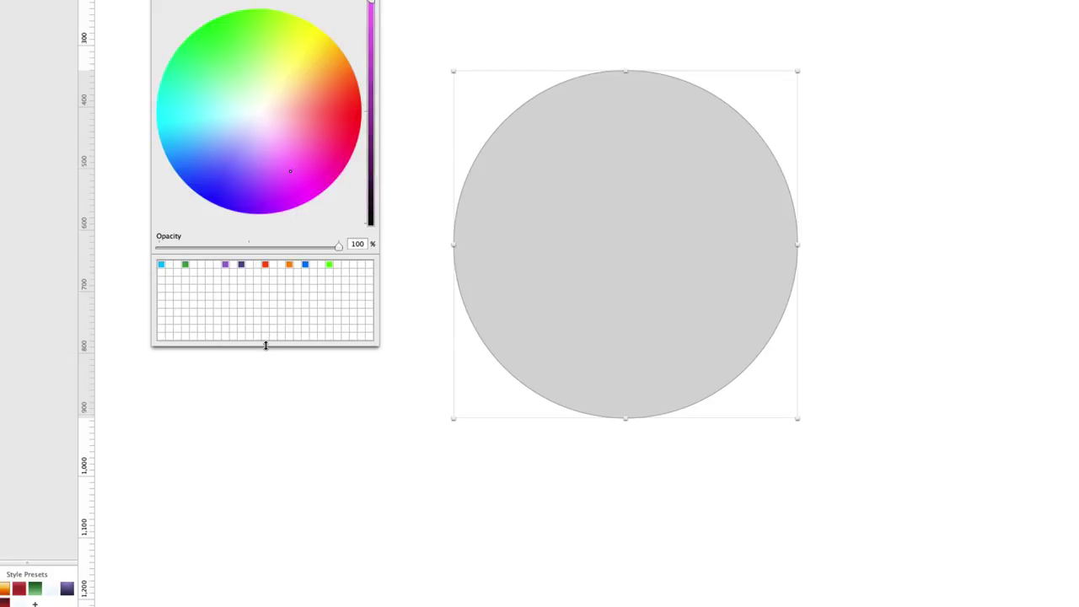
pyautogui.moveTo(265, 345); pyautogui.dragTo(270, 295)
pyautogui.moveTo(265, 0); pyautogui.dragTo(245, 62)
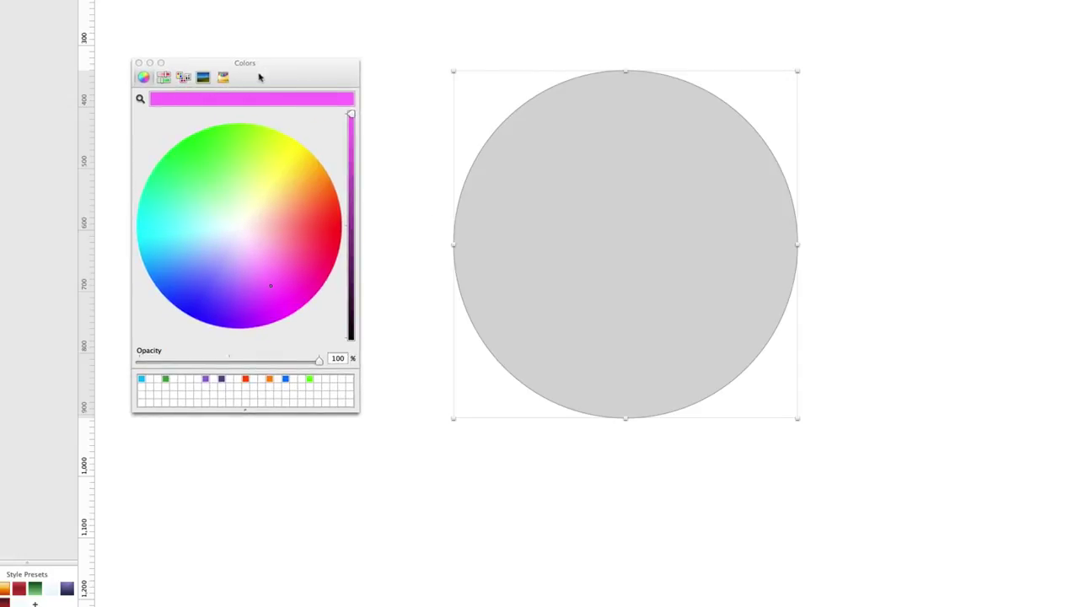
# Step: Cycle the Color Sliders through Gray Scale, RGB, CMYK and HSB, then show the Apple palette list
pyautogui.moveTo(260, 77); pyautogui.dragTo(287, 54)
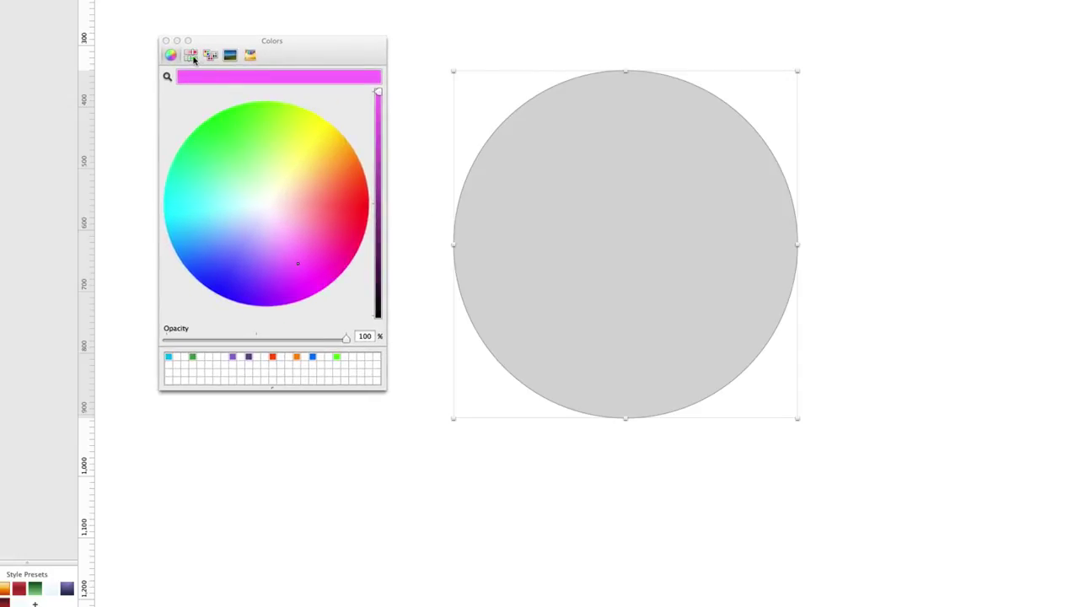
pyautogui.click(191, 56)
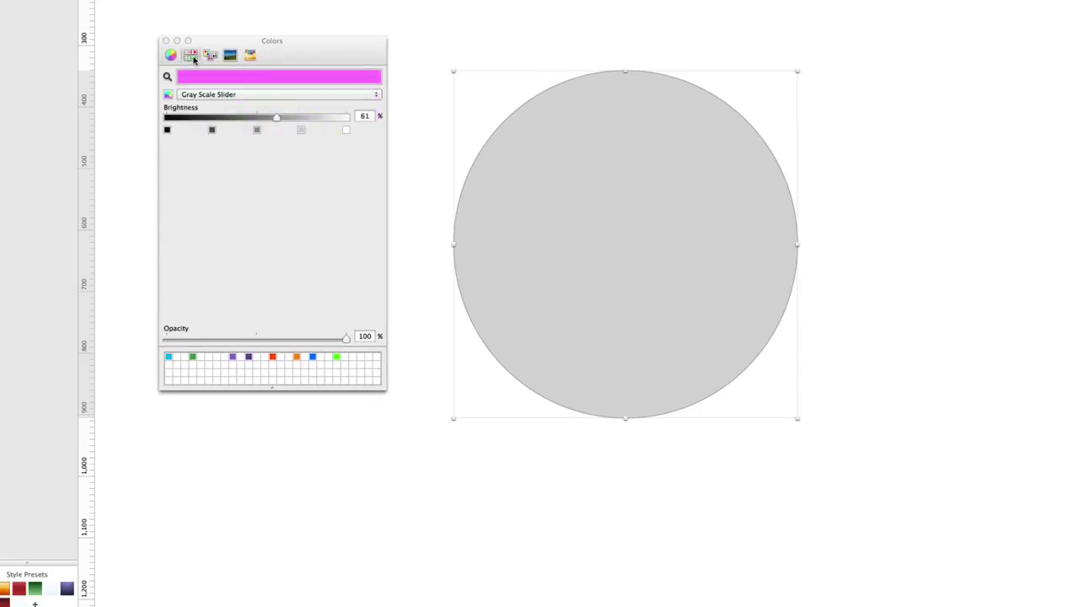
pyautogui.click(227, 95)
pyautogui.click(221, 104)
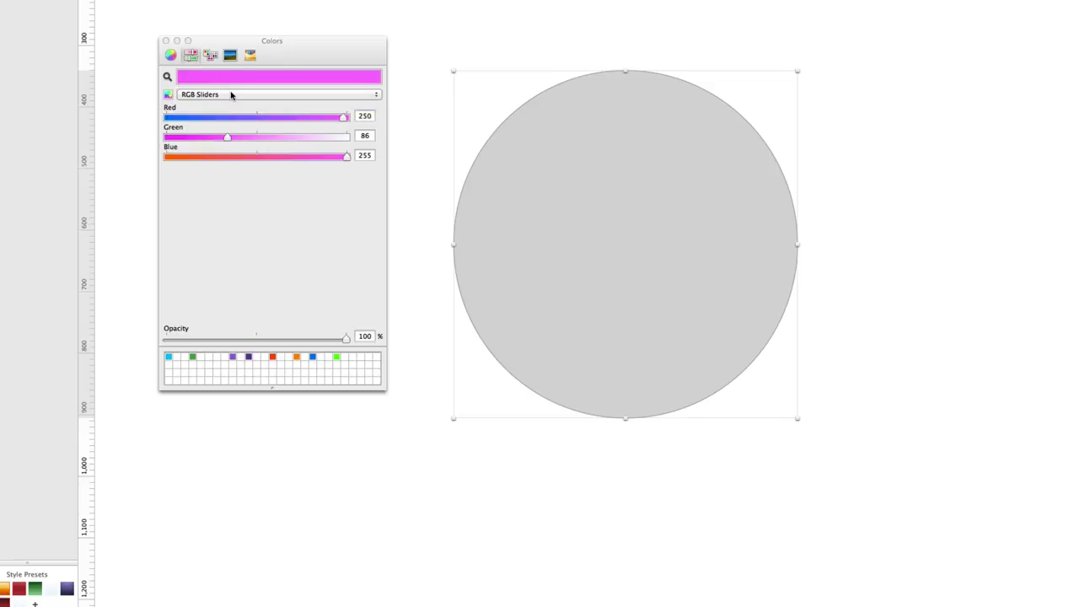
pyautogui.click(234, 96)
pyautogui.click(232, 103)
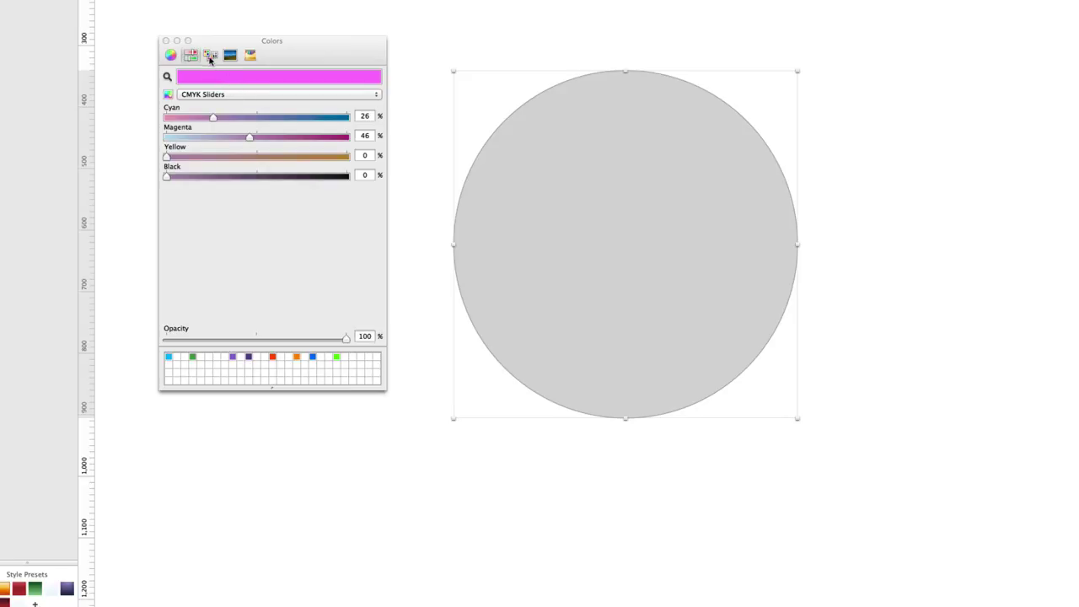
pyautogui.click(210, 94)
pyautogui.click(214, 103)
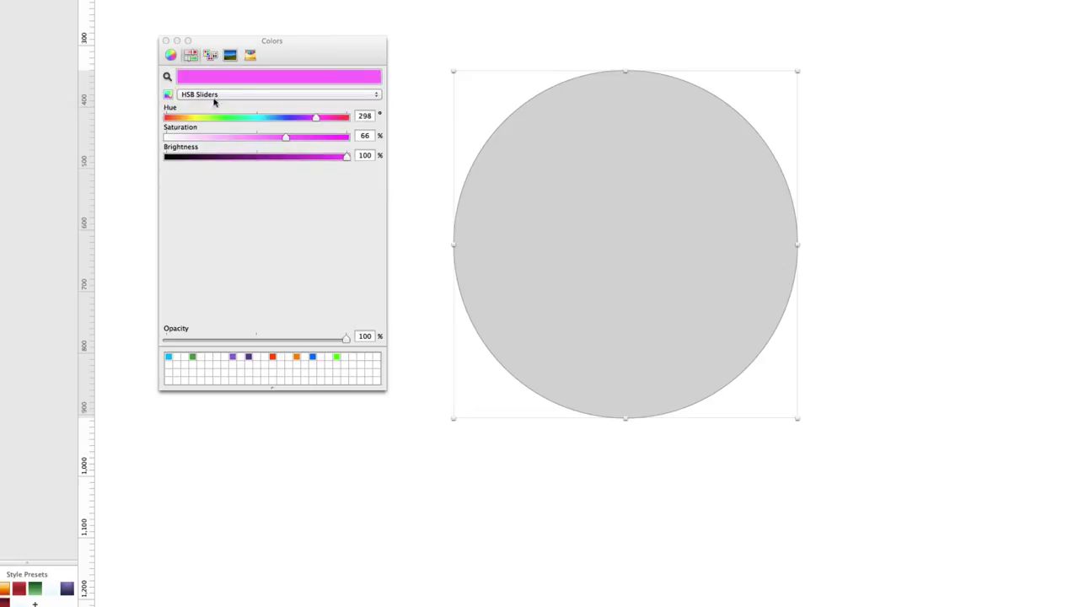
pyautogui.click(213, 55)
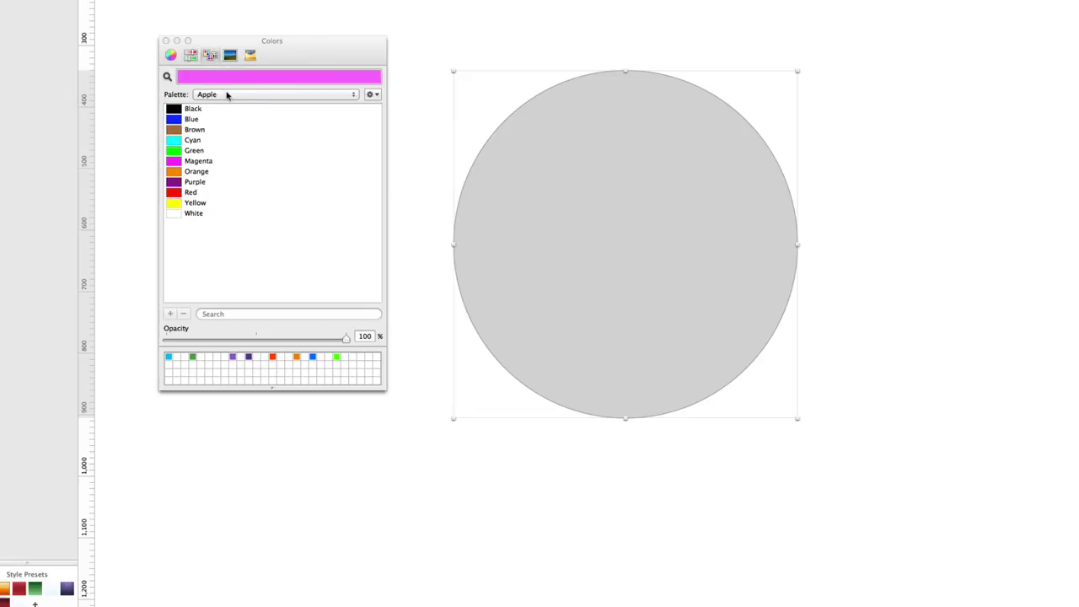
# Step: Browse the Developer and Crayons colour palettes in the Colors window
pyautogui.click(342, 96)
pyautogui.click(340, 85)
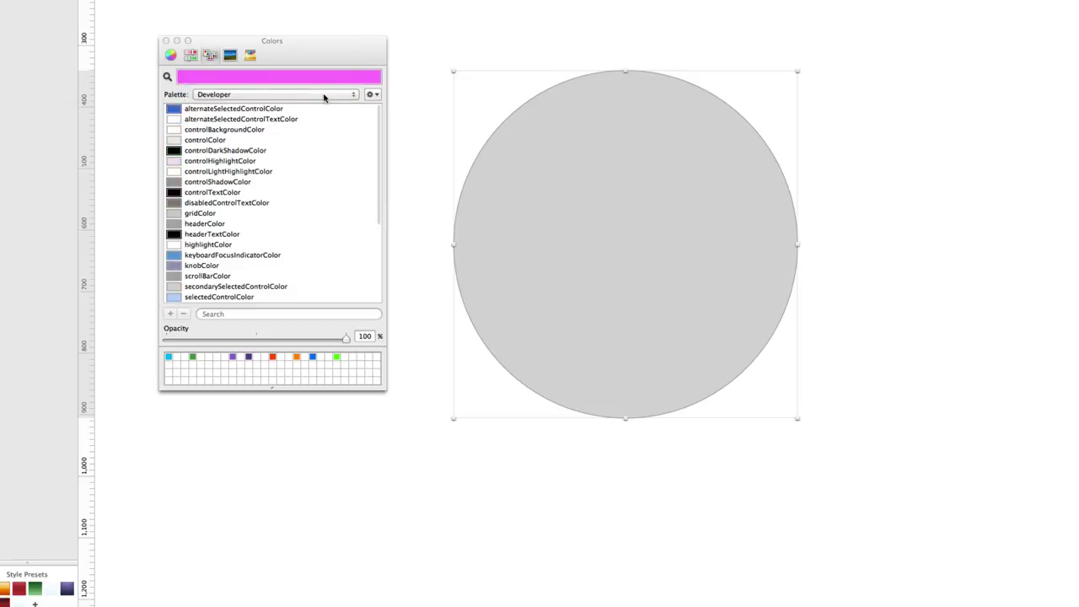
pyautogui.scroll(-5, 311, 143)
pyautogui.scroll(5, 312, 141)
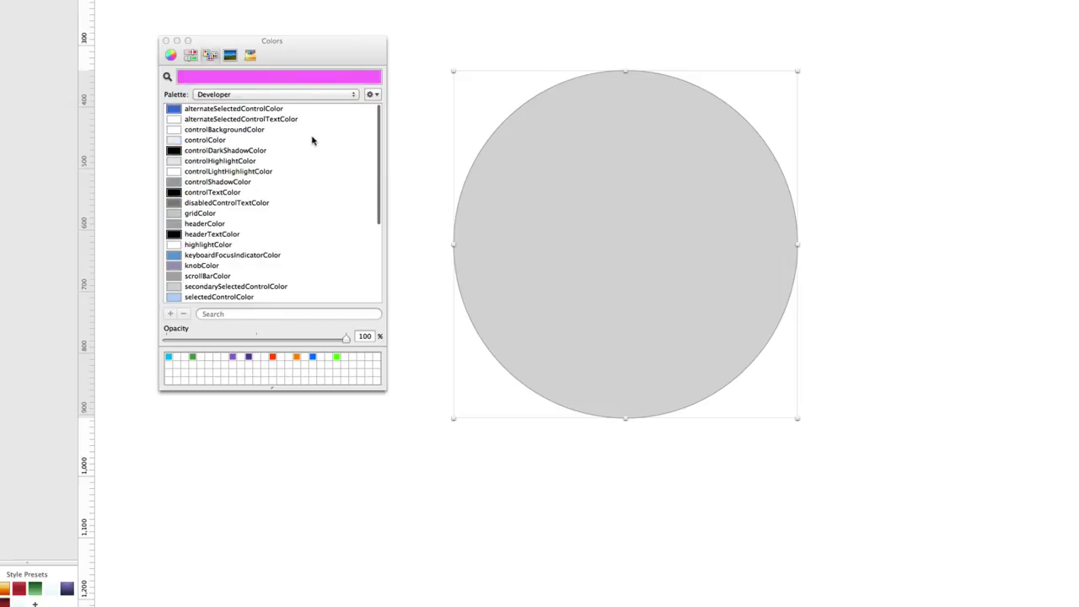
pyautogui.click(313, 95)
pyautogui.click(312, 86)
pyautogui.scroll(-5, 294, 138)
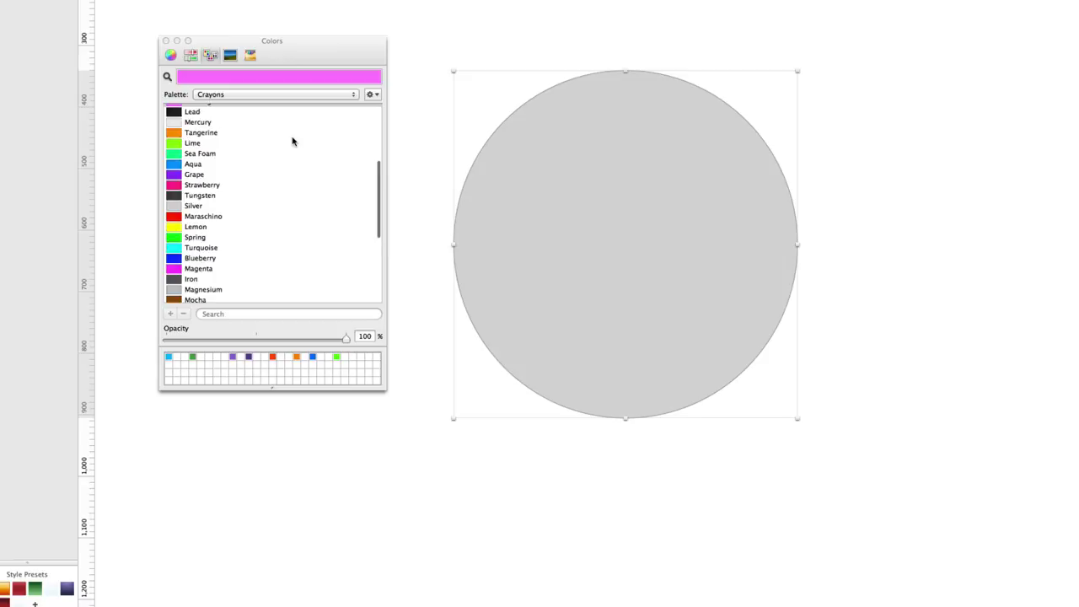
pyautogui.scroll(5, 291, 143)
# Step: Sample orange from the Spectrum image palette and show the image palette options
pyautogui.click(231, 56)
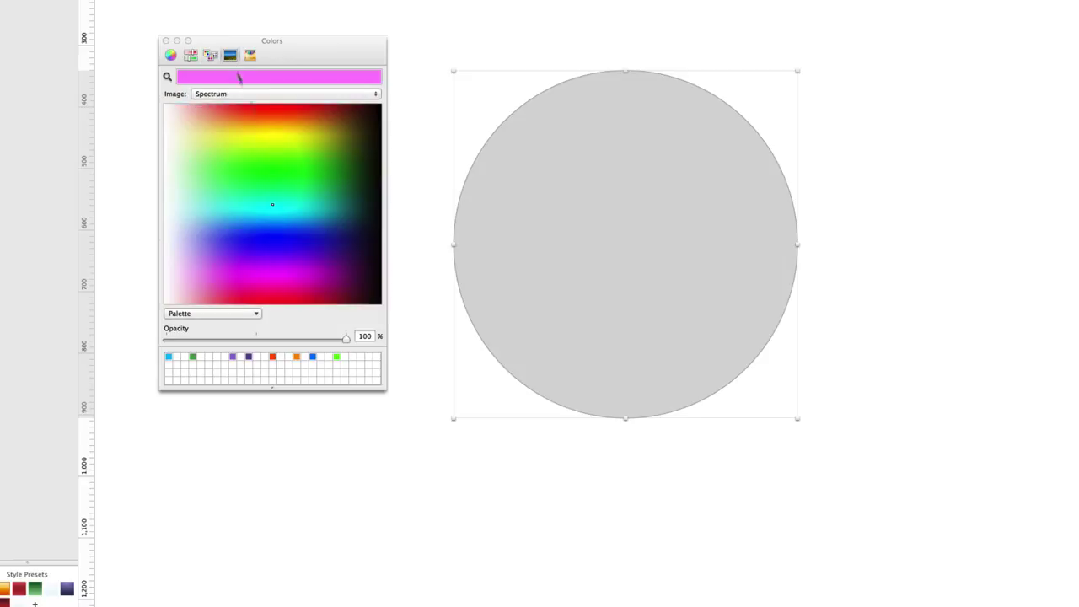
pyautogui.moveTo(278, 186)
pyautogui.mouseDown()
pyautogui.moveTo(224, 133)
pyautogui.moveTo(271, 123)
pyautogui.mouseUp()
pyautogui.click(278, 93)
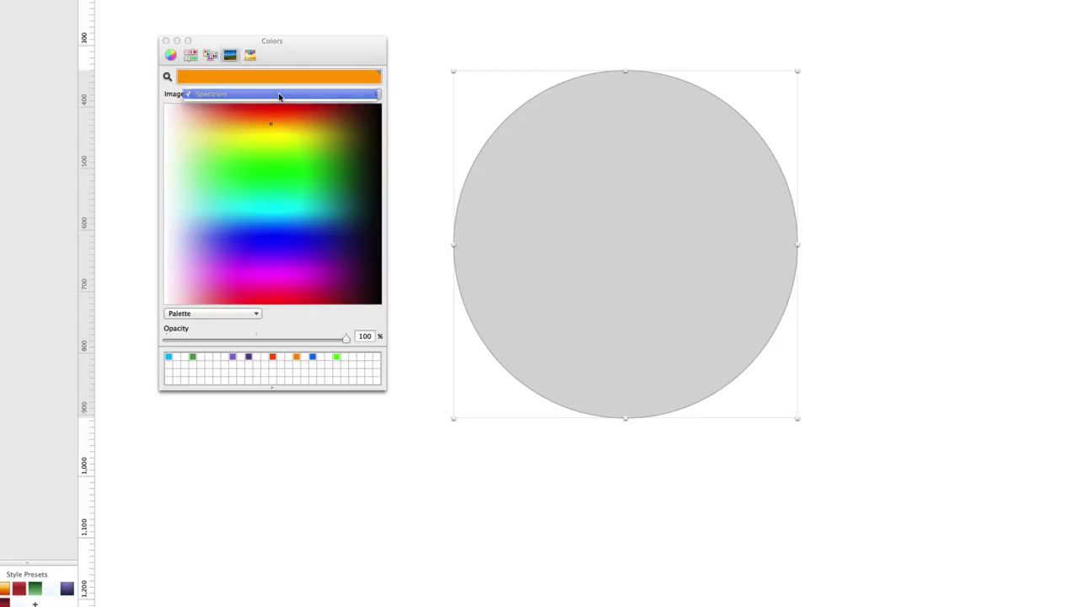
pyautogui.click(196, 315)
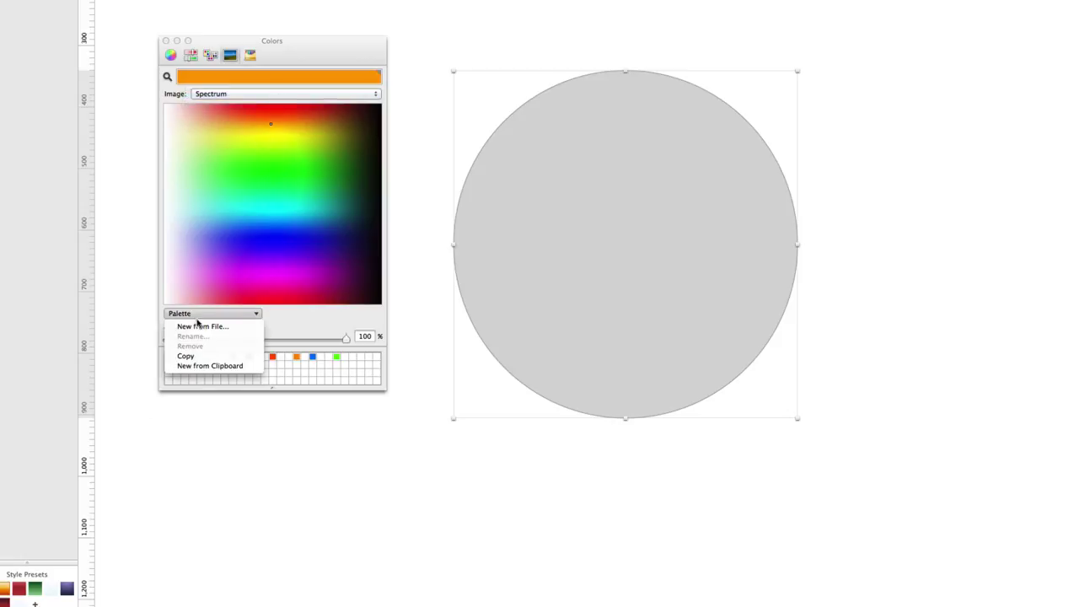
# Step: Load the 2013-04-23 10.47.12 AM lakeside screenshot from Dropbox > Photos > Fake Images as an image palette
pyautogui.click(200, 326)
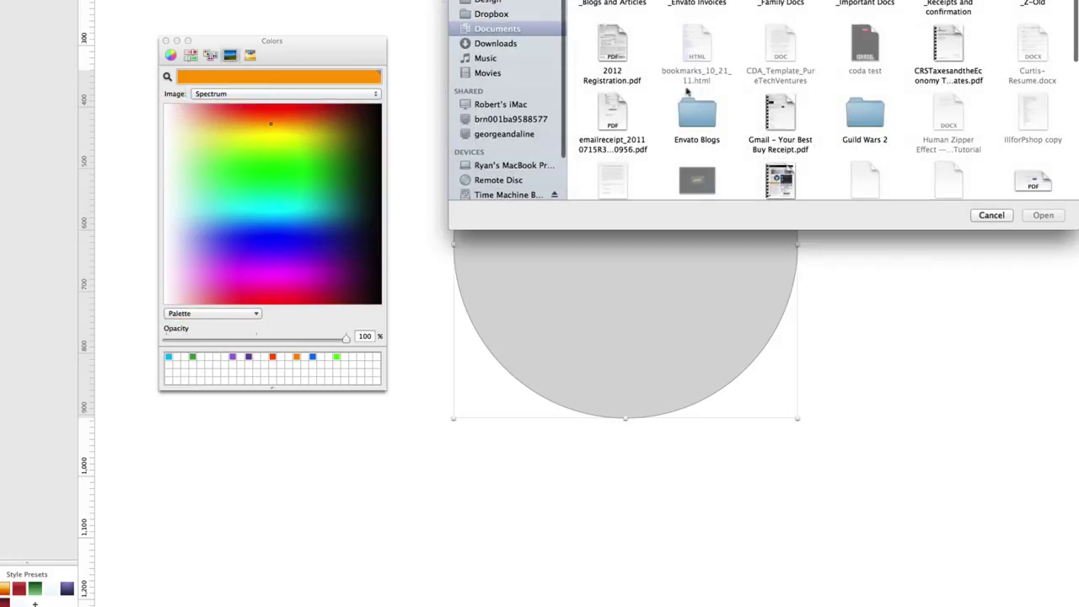
pyautogui.scroll(-10, 679, 126)
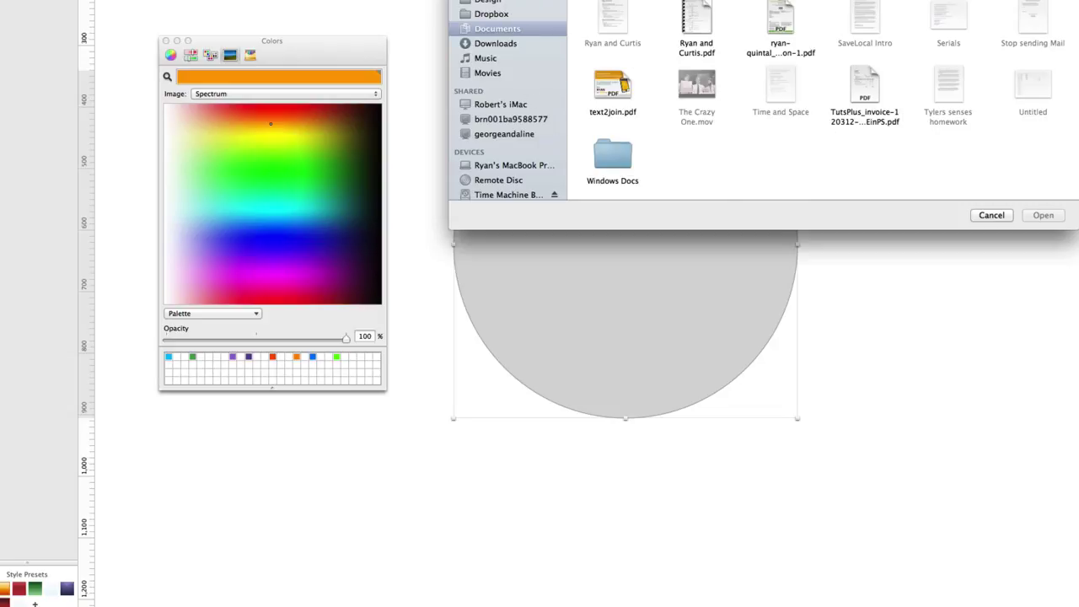
pyautogui.click(497, 16)
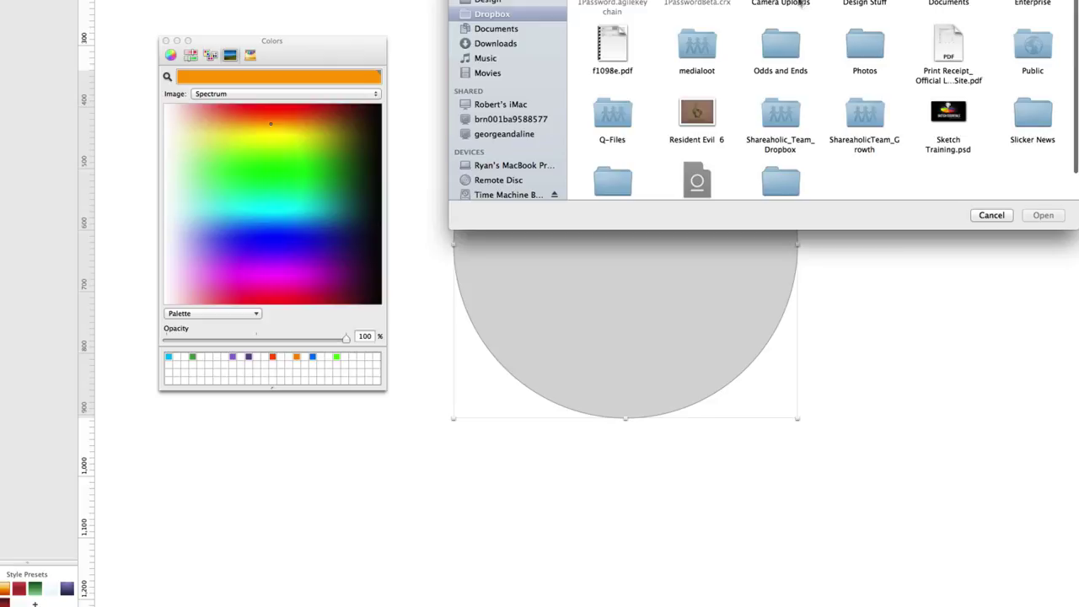
pyautogui.click(860, 48)
pyautogui.doubleClick(861, 48)
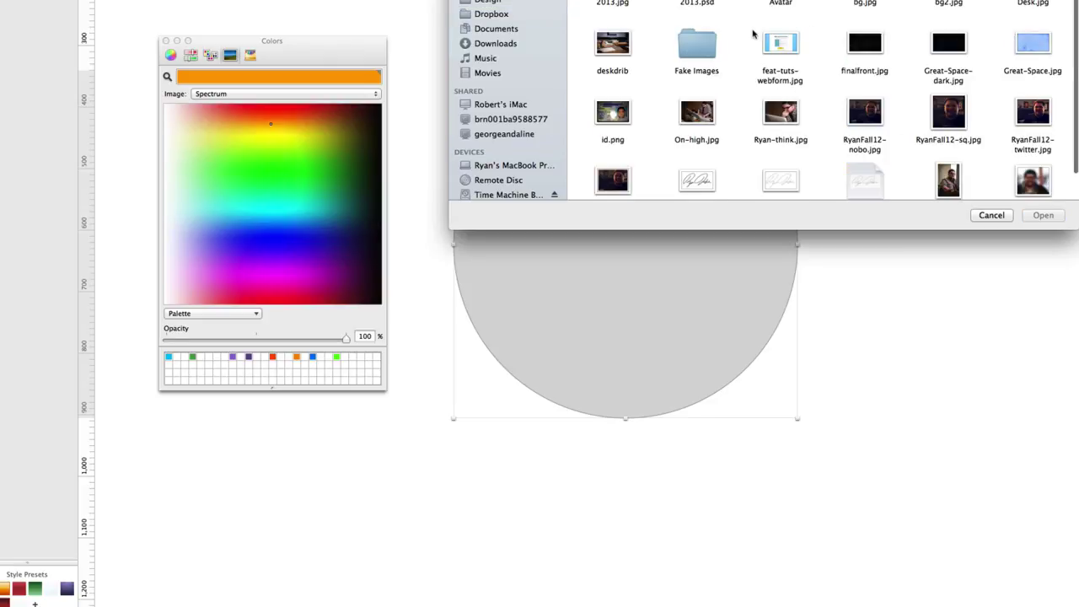
pyautogui.scroll(-2, 756, 65)
pyautogui.scroll(2, 756, 65)
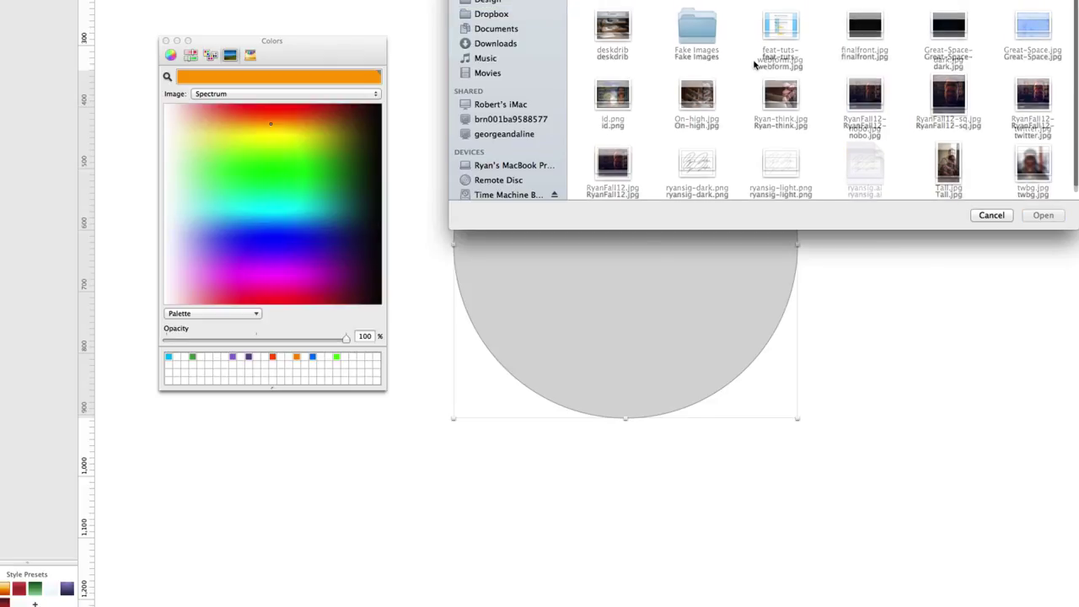
pyautogui.click(710, 56)
pyautogui.doubleClick(710, 56)
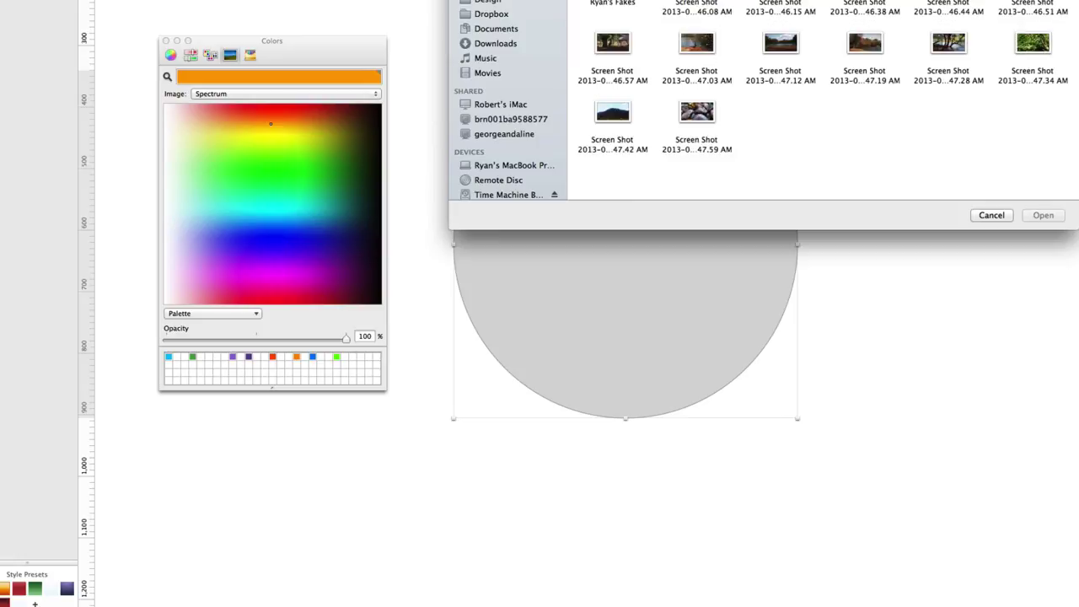
pyautogui.doubleClick(777, 52)
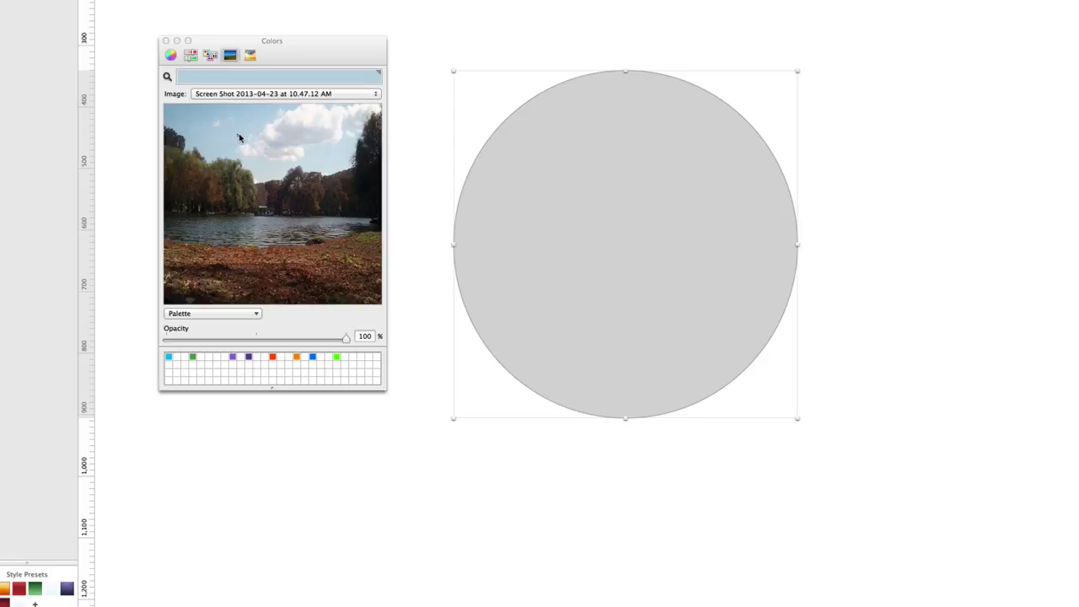
# Step: Sample tree colours from the photo, save a pale tone and a dark grey-brown as swatches, and enlarge the window
pyautogui.moveTo(228, 138); pyautogui.dragTo(239, 165)
pyautogui.moveTo(266, 77); pyautogui.dragTo(249, 365)
pyautogui.moveTo(301, 149); pyautogui.dragTo(312, 177)
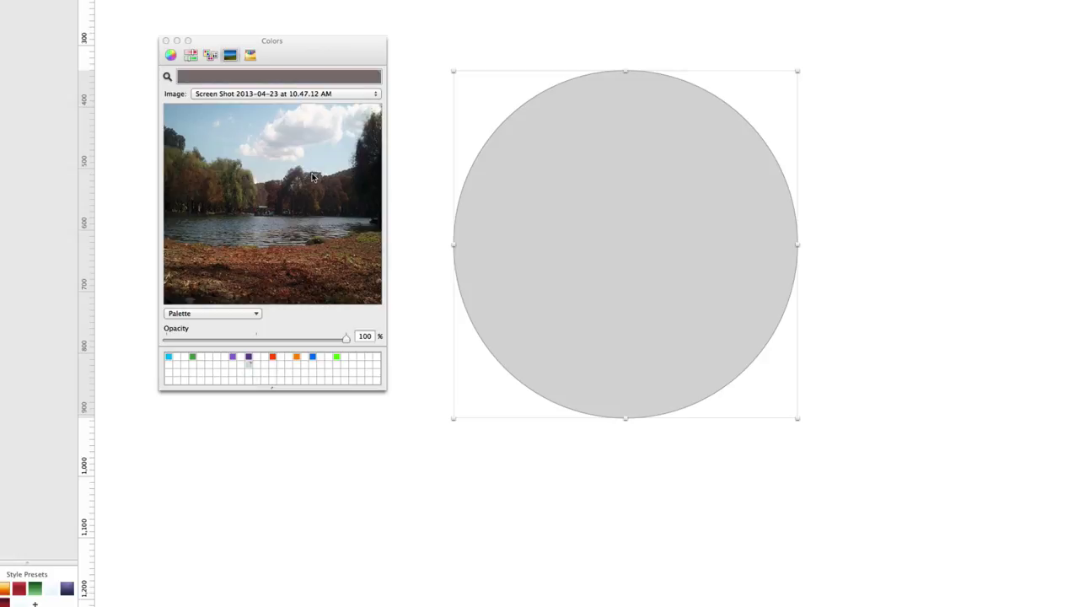
pyautogui.moveTo(314, 78); pyautogui.dragTo(256, 364)
pyautogui.moveTo(302, 250)
pyautogui.mouseDown()
pyautogui.moveTo(363, 243)
pyautogui.moveTo(365, 232)
pyautogui.moveTo(162, 169)
pyautogui.moveTo(224, 158)
pyautogui.mouseUp()
pyautogui.moveTo(234, 78)
pyautogui.mouseDown()
pyautogui.moveTo(289, 320)
pyautogui.moveTo(265, 364)
pyautogui.mouseUp()
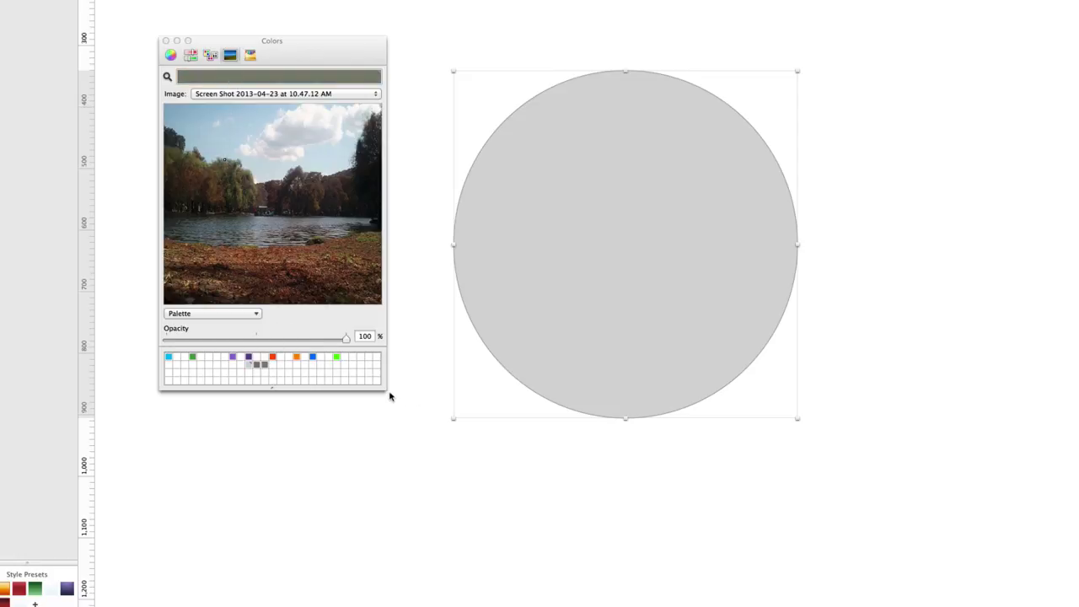
pyautogui.moveTo(383, 389); pyautogui.dragTo(691, 579)
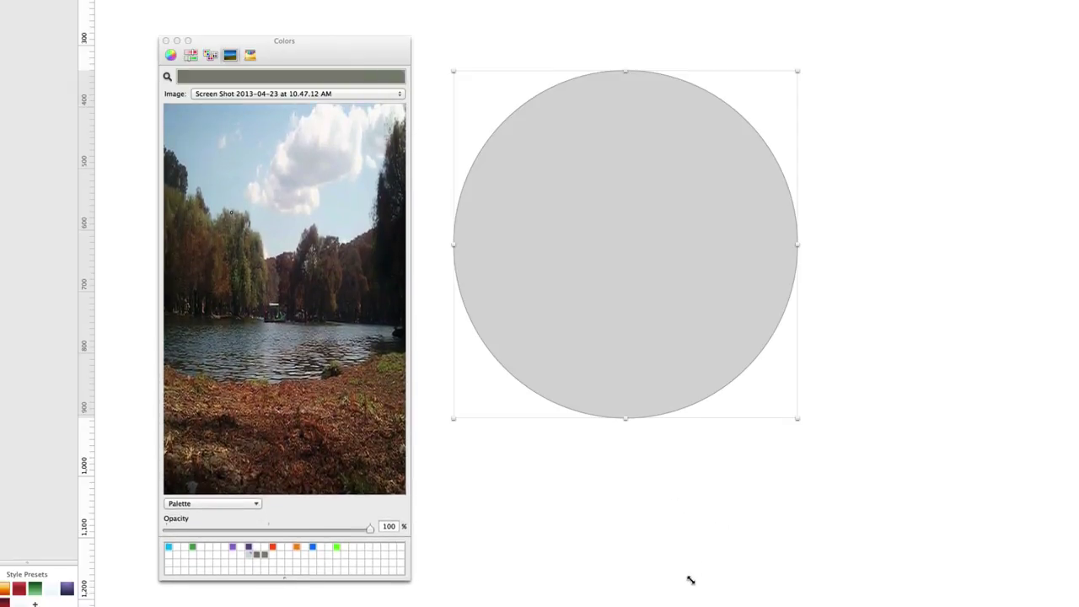
# Step: Save olive-grey, lake-water grey, tan and dark brown swatches sampled from the photo
pyautogui.moveTo(231, 213)
pyautogui.mouseDown()
pyautogui.moveTo(206, 219)
pyautogui.moveTo(229, 214)
pyautogui.mouseUp()
pyautogui.click(229, 213)
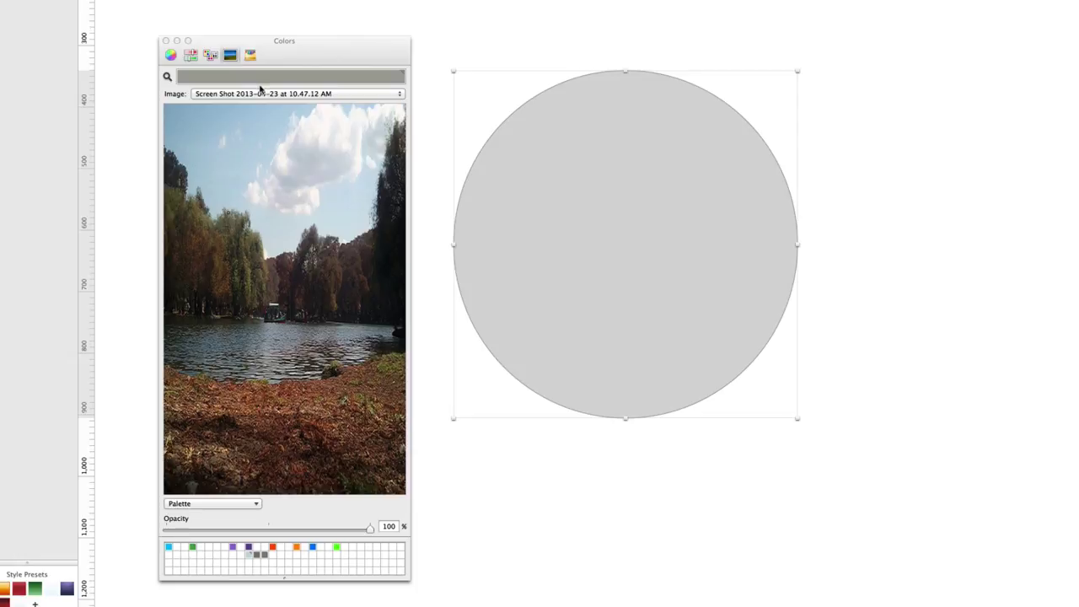
pyautogui.moveTo(302, 139); pyautogui.dragTo(272, 554)
pyautogui.click(261, 333)
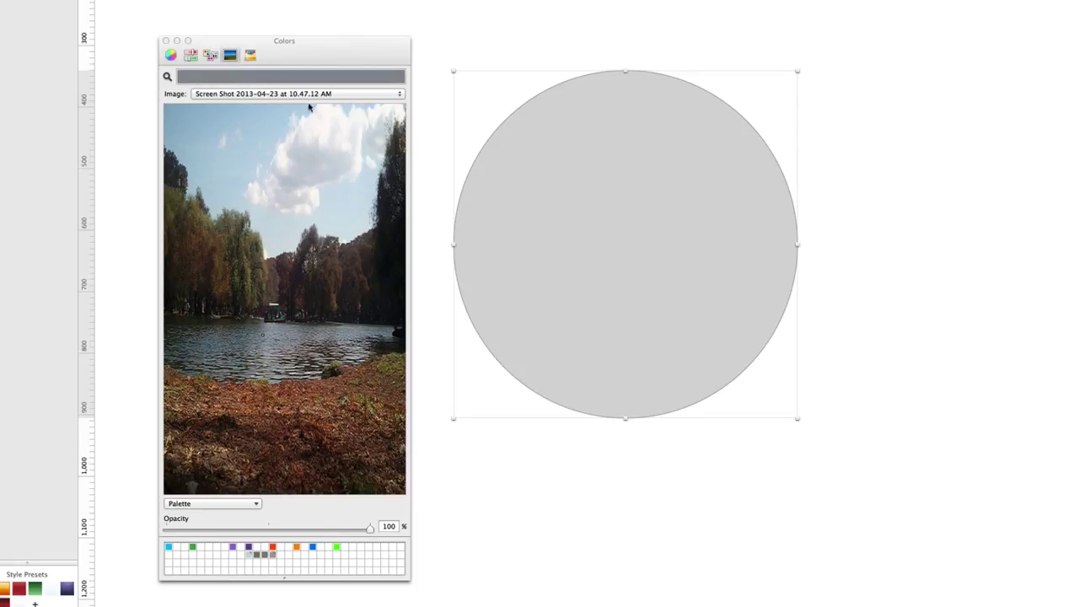
pyautogui.moveTo(318, 82); pyautogui.dragTo(280, 554)
pyautogui.click(284, 405)
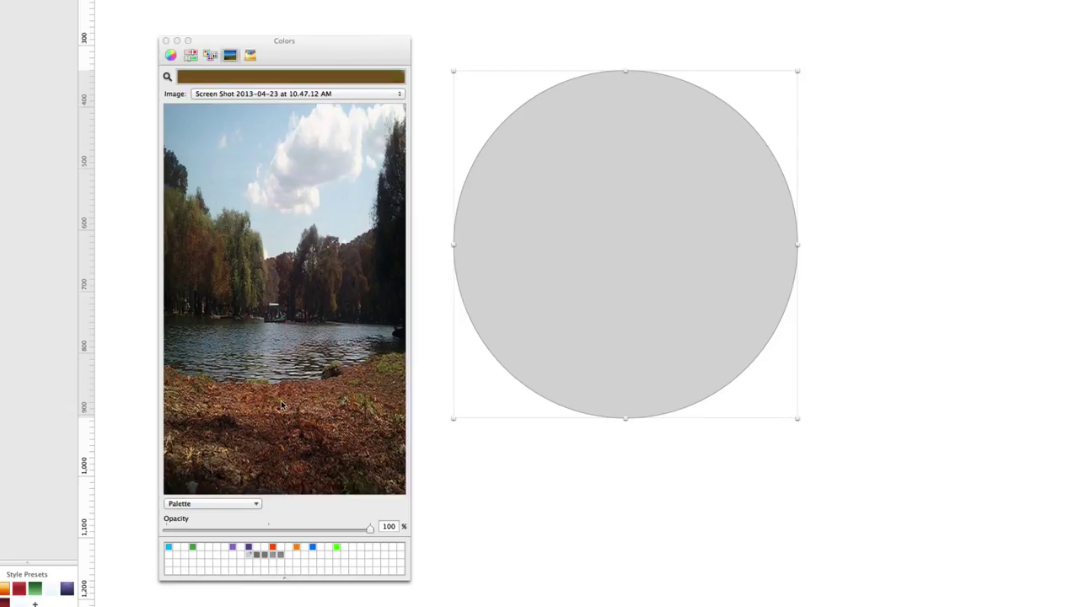
pyautogui.moveTo(340, 82); pyautogui.dragTo(284, 570)
pyautogui.moveTo(300, 469); pyautogui.dragTo(279, 434)
pyautogui.moveTo(335, 82); pyautogui.dragTo(298, 558)
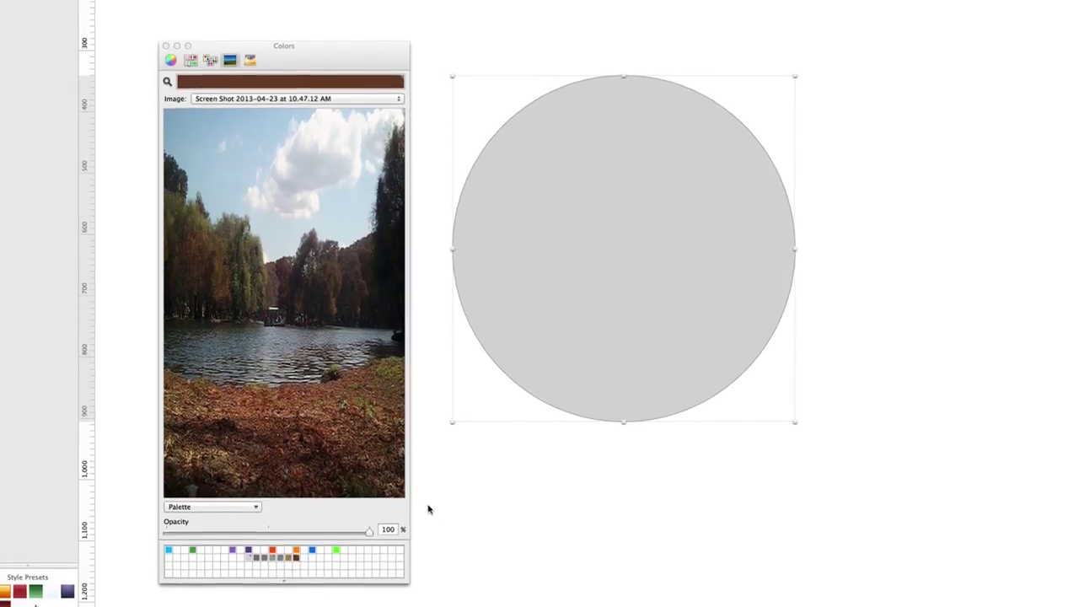
# Step: Raise the Colors window, switch it to the Crayons picker and make it shorter
pyautogui.moveTo(283, 44); pyautogui.dragTo(299, 0)
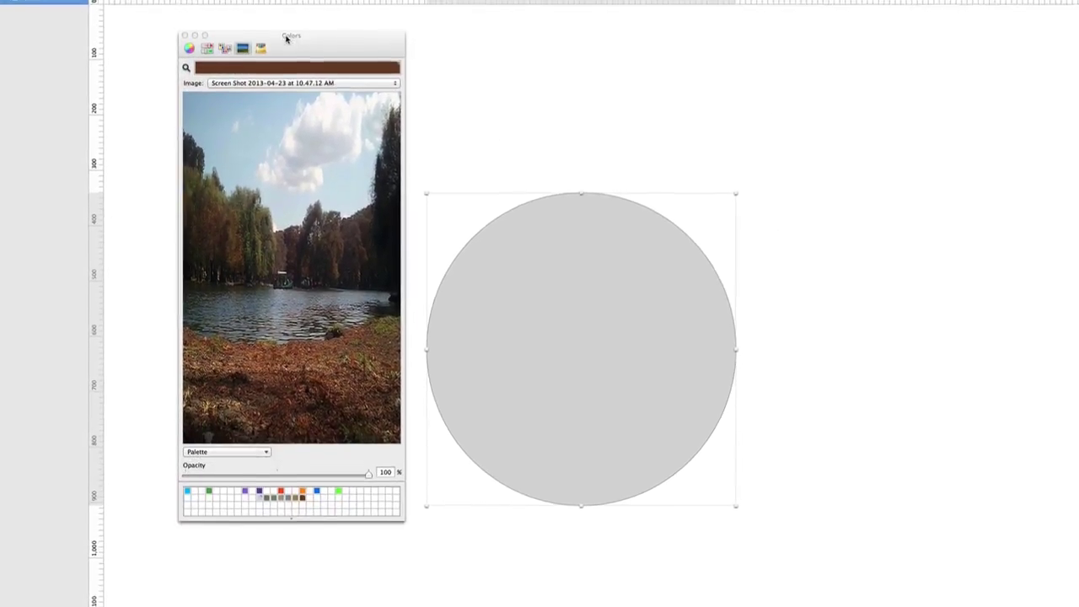
pyautogui.click(261, 48)
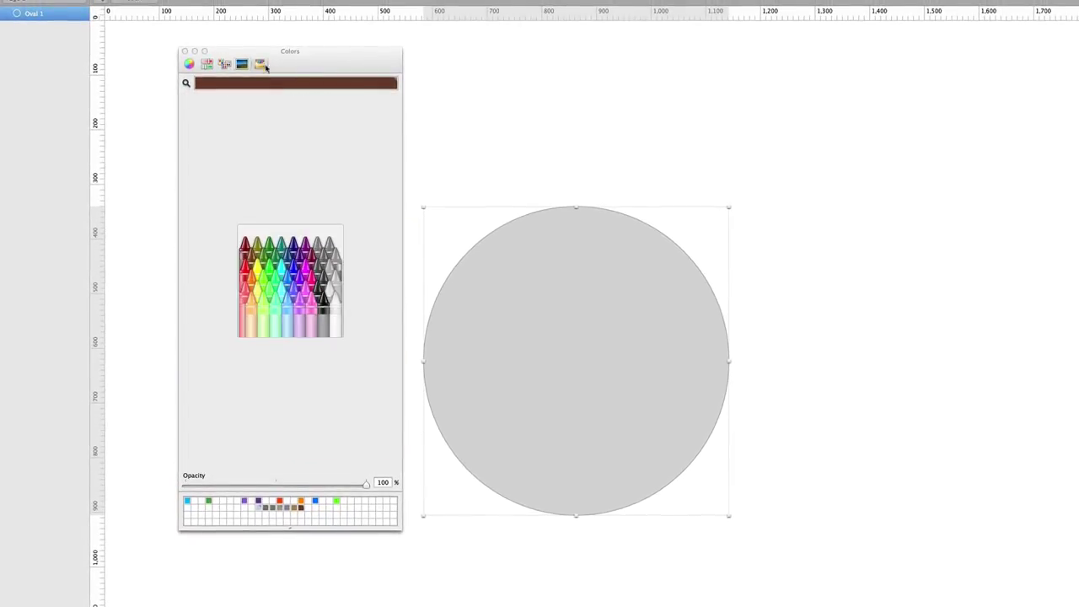
pyautogui.moveTo(398, 531); pyautogui.dragTo(421, 222)
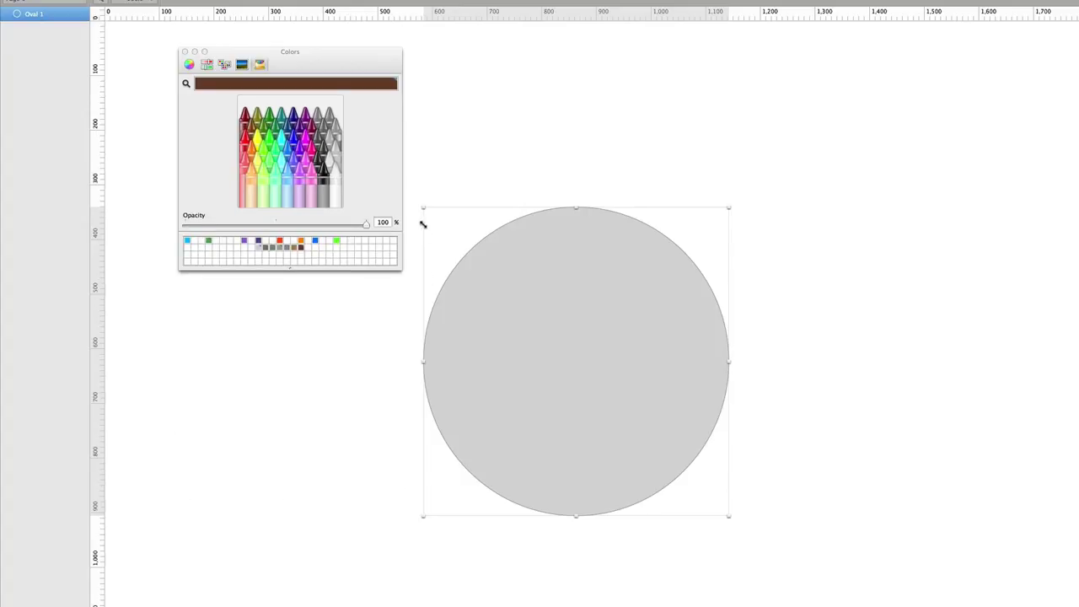
# Step: Try crayons such as Sea Foam, Tungsten and Eggplant, end on Orchid, and place the window beside the circle
pyautogui.click(268, 150)
pyautogui.click(293, 150)
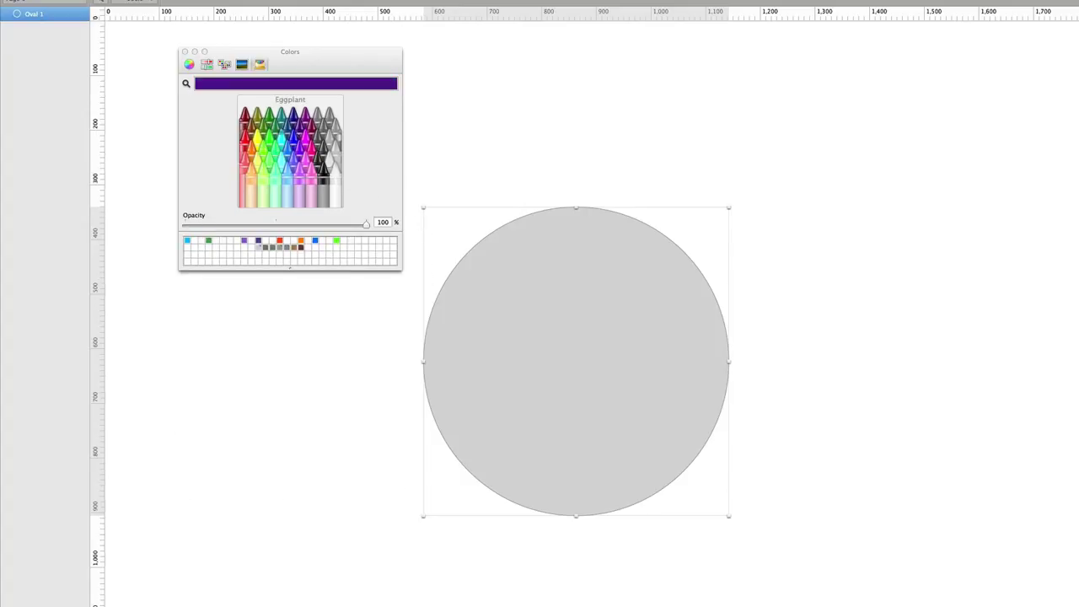
pyautogui.click(256, 138)
pyautogui.click(268, 150)
pyautogui.click(317, 149)
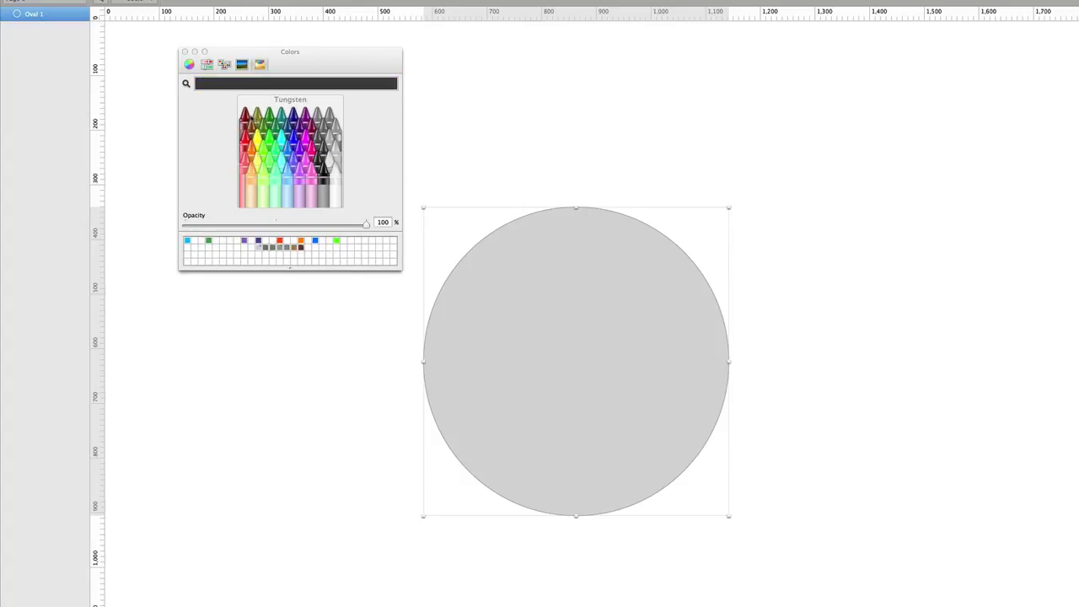
pyautogui.click(292, 126)
pyautogui.click(268, 139)
pyautogui.click(330, 138)
pyautogui.click(300, 136)
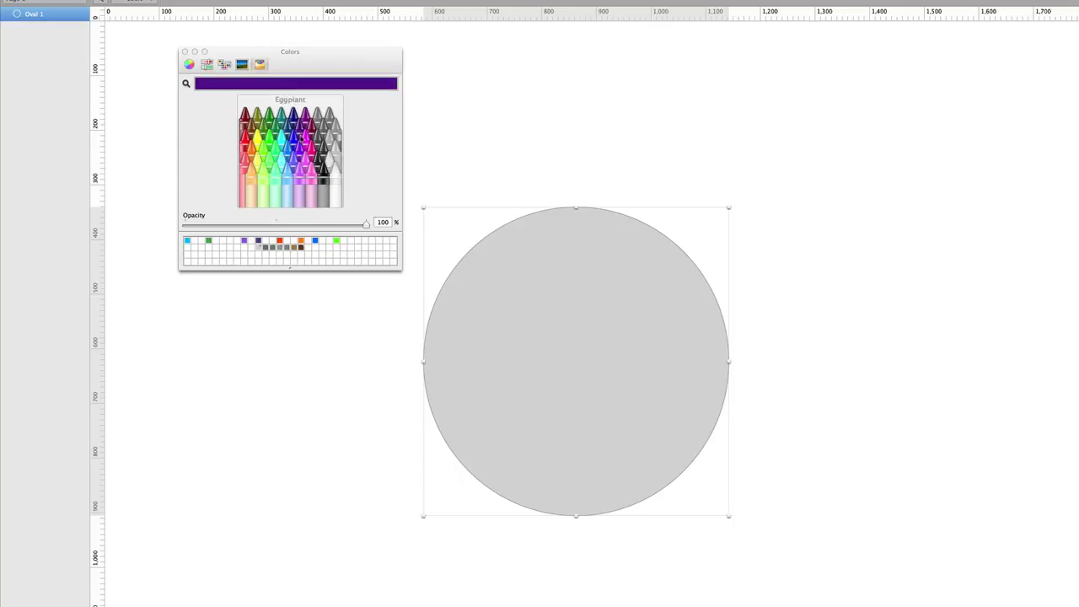
pyautogui.click(330, 150)
pyautogui.click(305, 138)
pyautogui.click(281, 162)
pyautogui.click(294, 158)
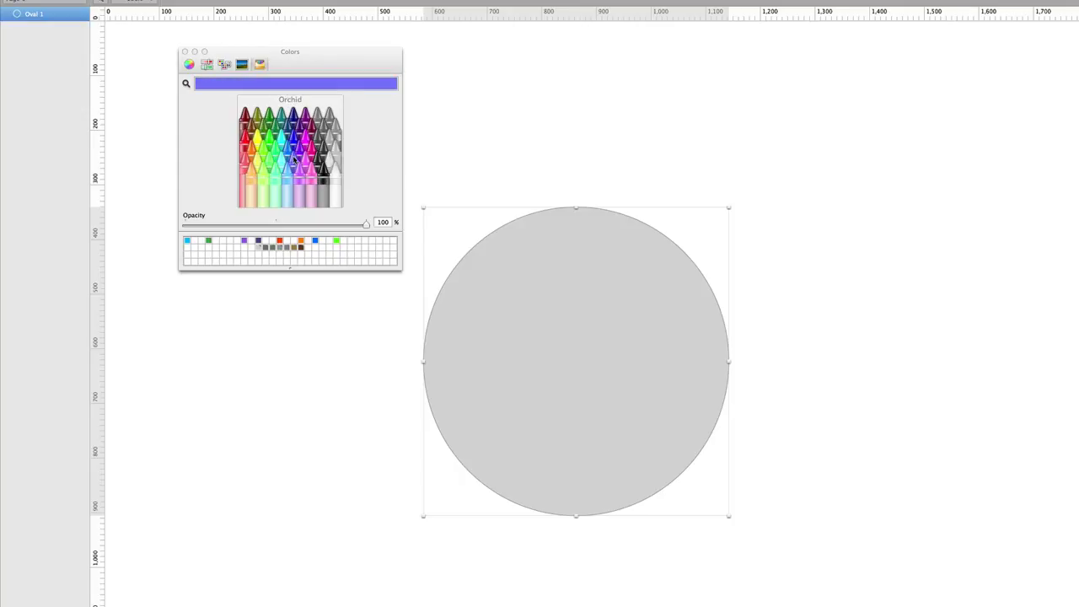
pyautogui.moveTo(336, 70); pyautogui.dragTo(315, 209)
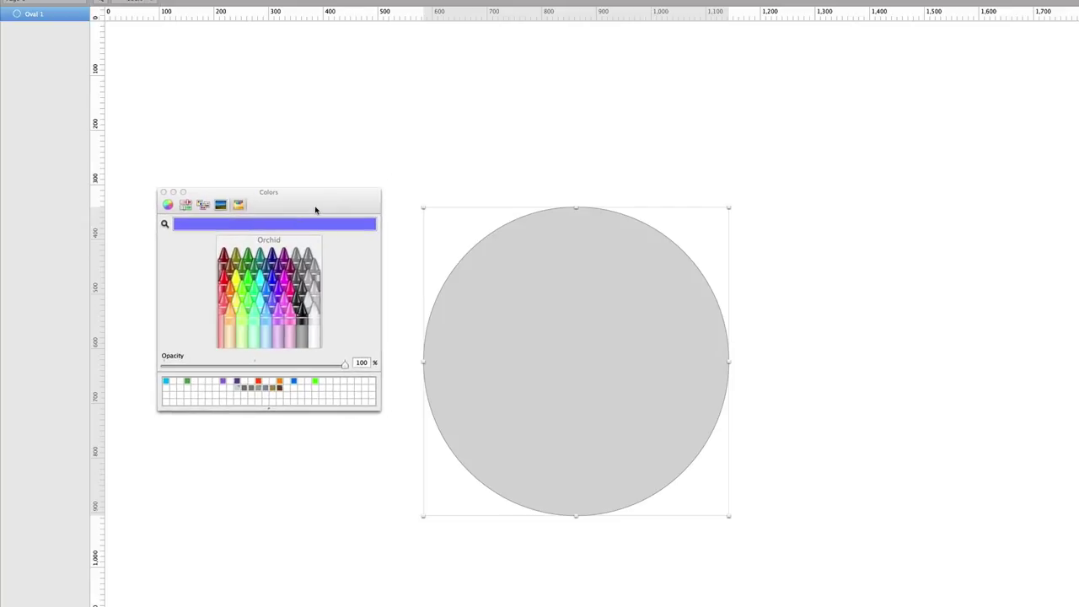
# Step: Close the Colors window and delete the circle document without saving
pyautogui.click(163, 193)
pyautogui.click(480, 186)
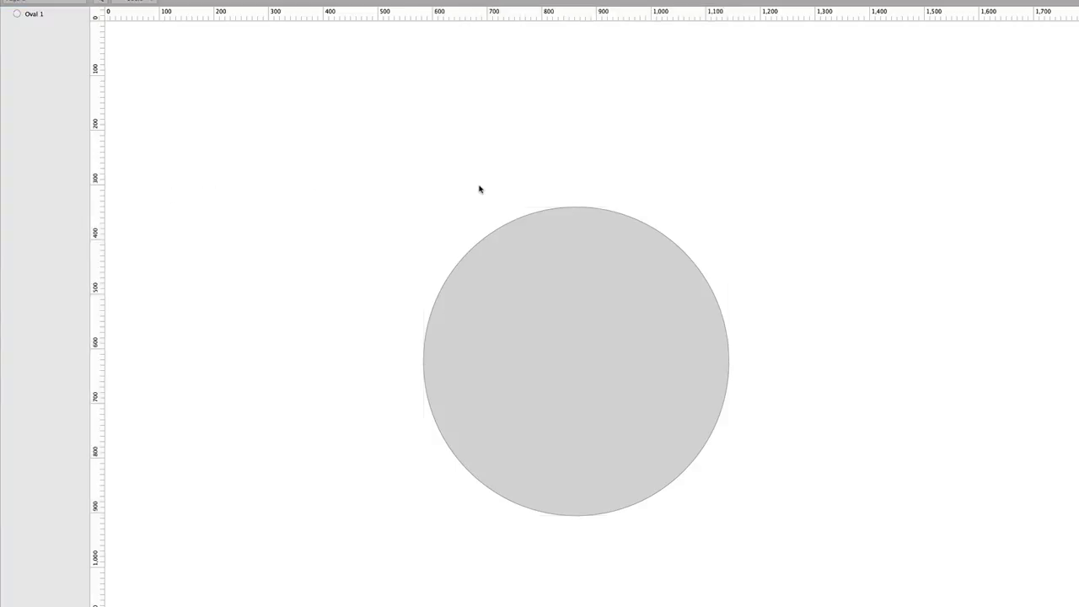
pyautogui.click(522, 340)
pyautogui.click(874, 241)
pyautogui.press('super+w')
pyautogui.click(661, 105)
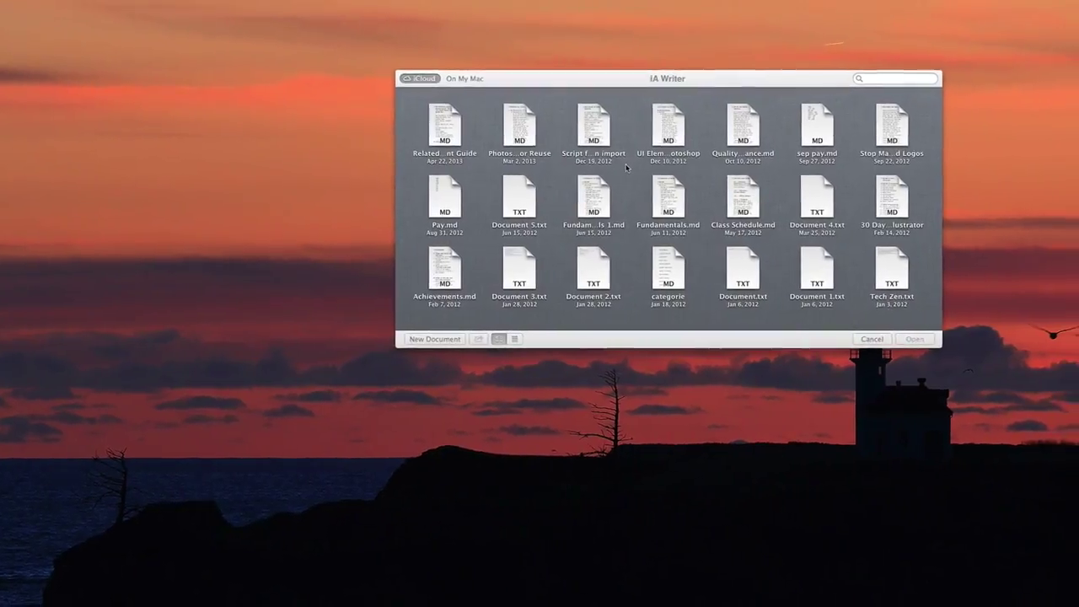
# Step: Relaunch Sketch from the launcher with 'sk' and create a new blank document
pyautogui.hotkey('alt', 'space')
pyautogui.write('sk')
pyautogui.press('Return')
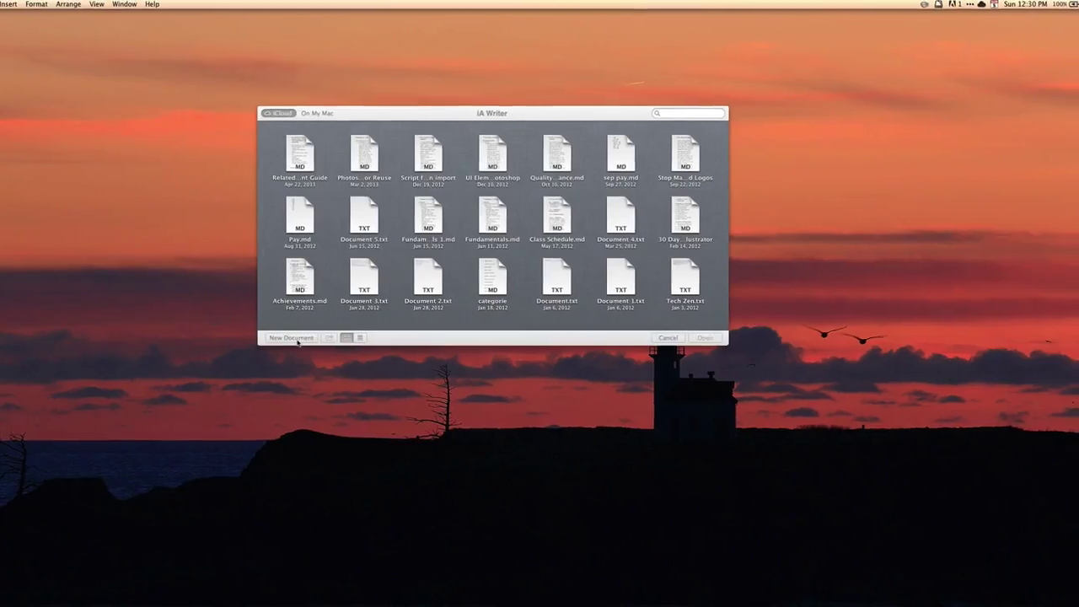
pyautogui.click(291, 338)
# Step: Draw an oval, try grey and brown presets, settle on tan AA8A4E fill, and move it left
pyautogui.click(234, 40)
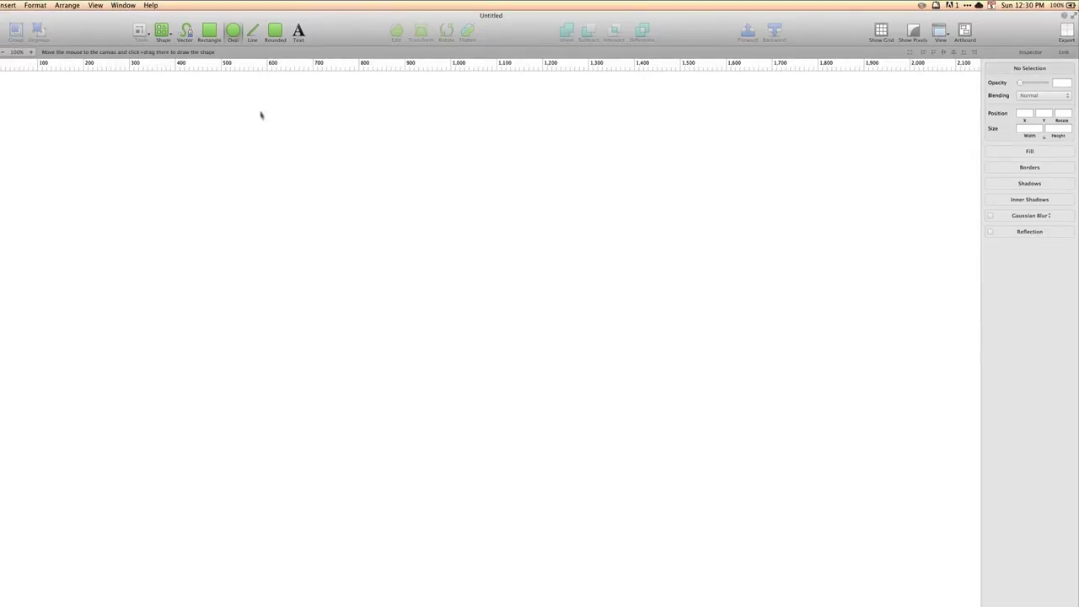
pyautogui.moveTo(264, 133); pyautogui.dragTo(544, 346)
pyautogui.click(998, 173)
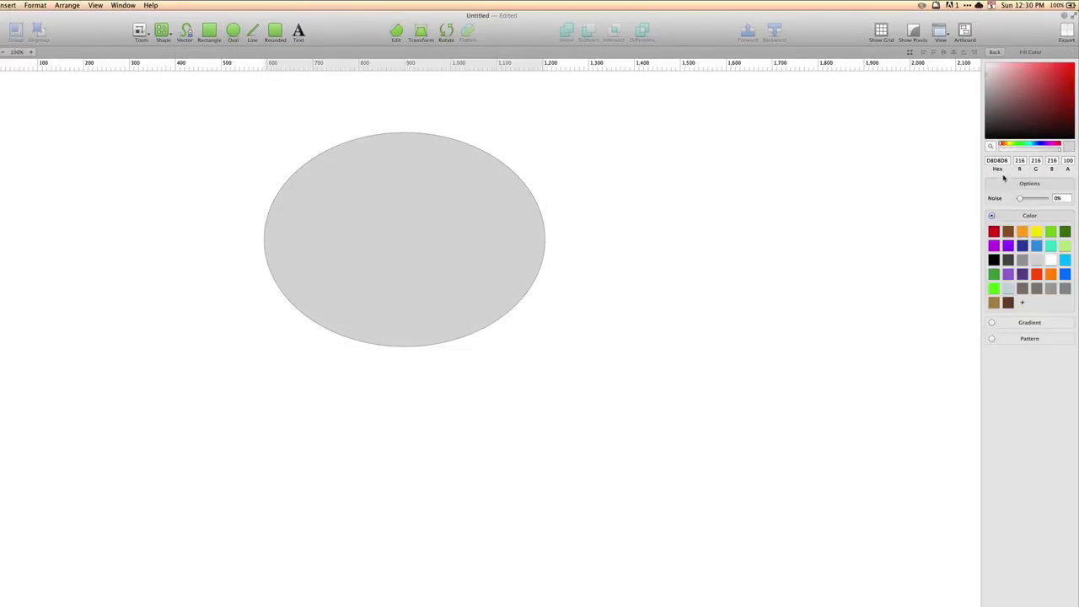
pyautogui.click(1024, 289)
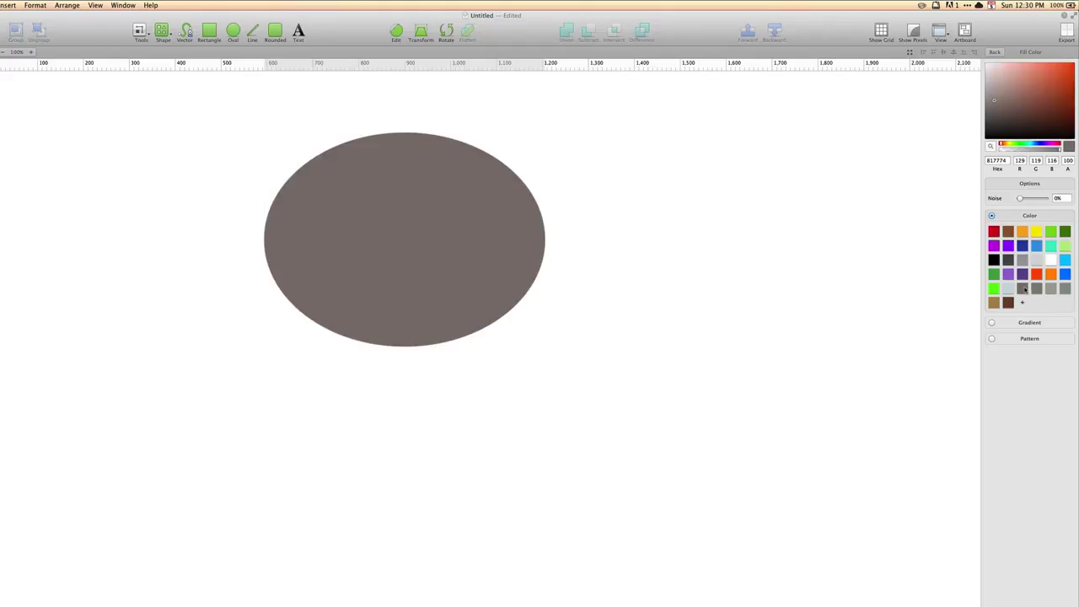
pyautogui.click(1037, 290)
pyautogui.click(1061, 290)
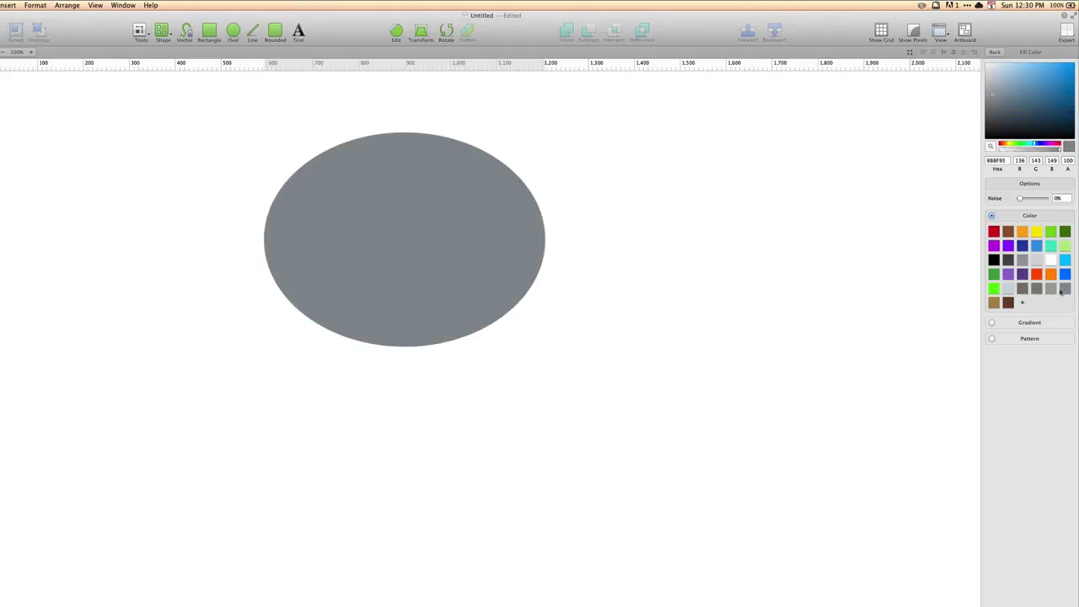
pyautogui.click(1008, 303)
pyautogui.click(994, 303)
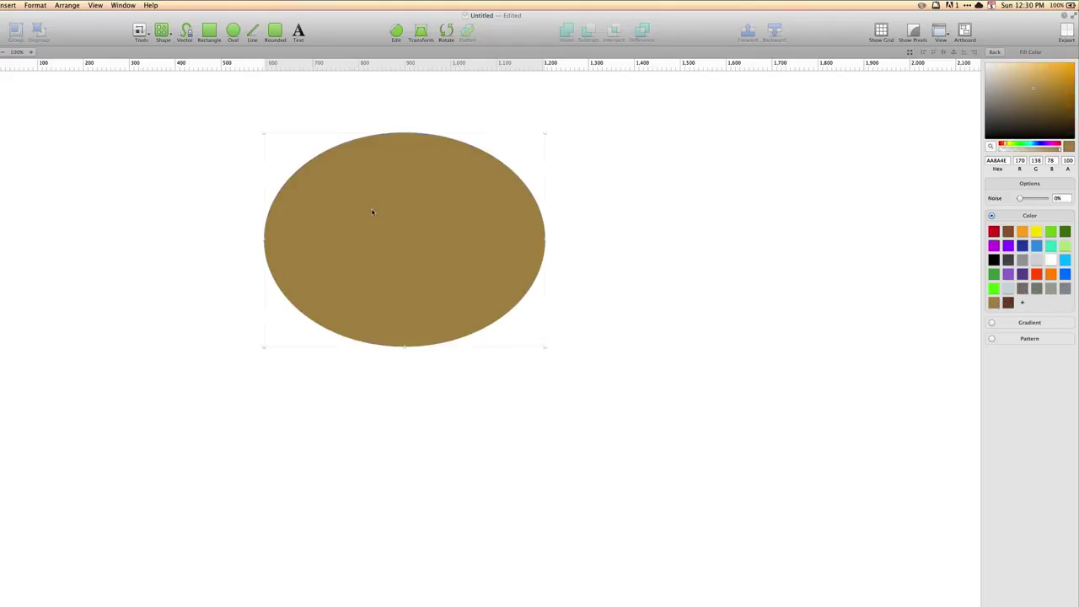
pyautogui.moveTo(372, 212); pyautogui.dragTo(223, 242)
pyautogui.click(590, 264)
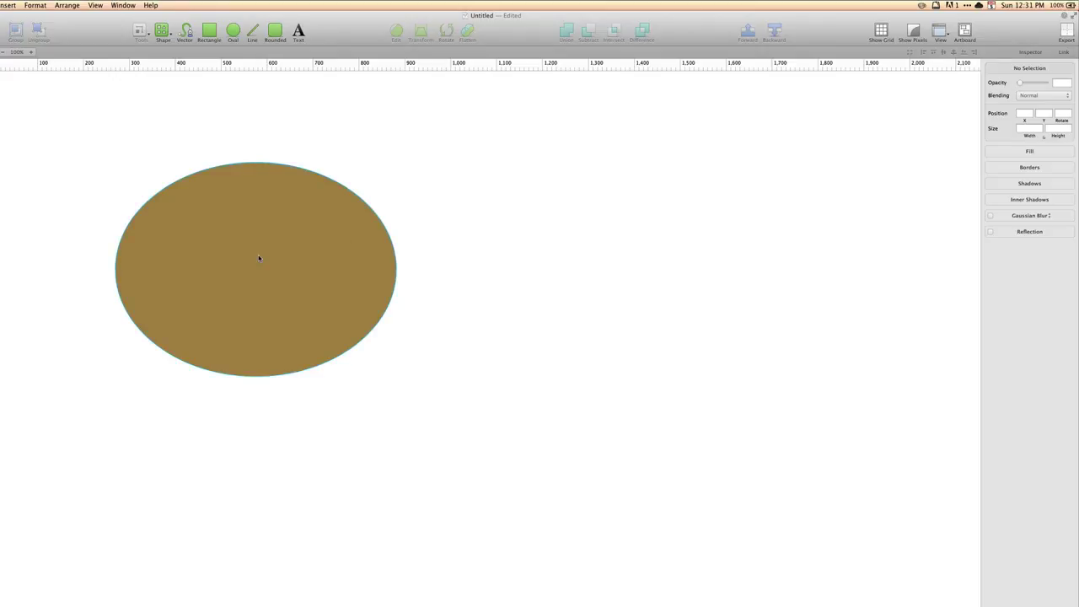
# Step: Move the oval right, save orange FAA115 as a preset, then fill the oval pale blue AAC0D4
pyautogui.moveTo(258, 258); pyautogui.dragTo(437, 287)
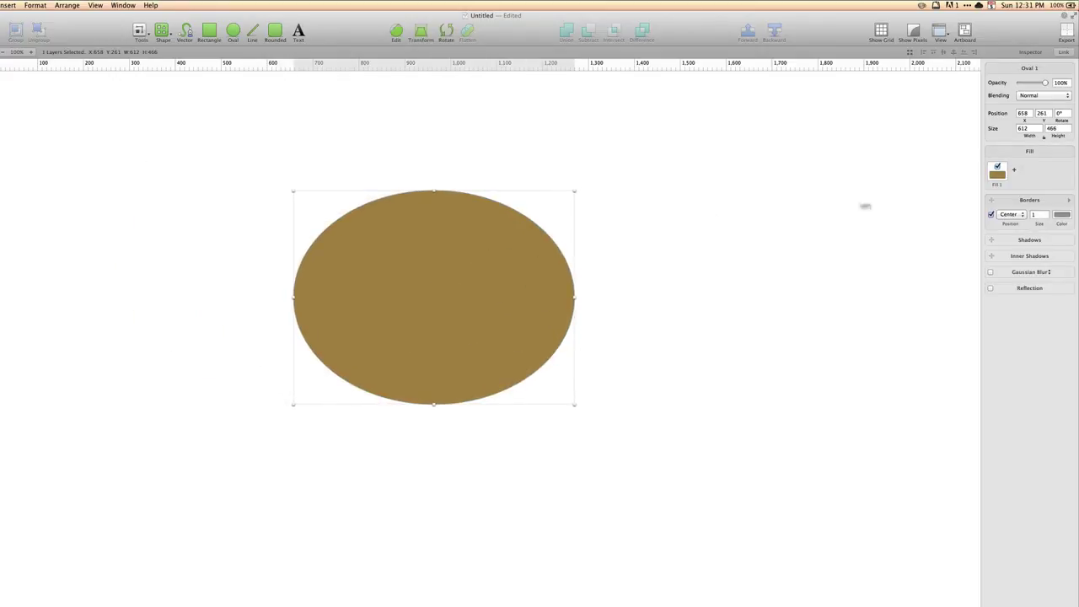
pyautogui.click(998, 174)
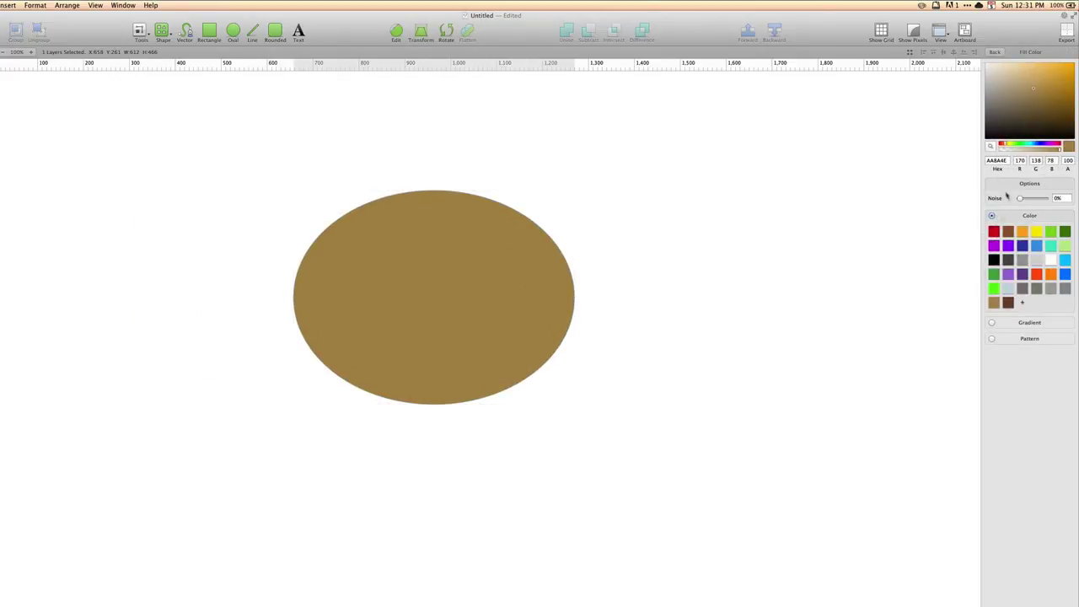
pyautogui.moveTo(1033, 88); pyautogui.dragTo(1067, 65)
pyautogui.click(1037, 304)
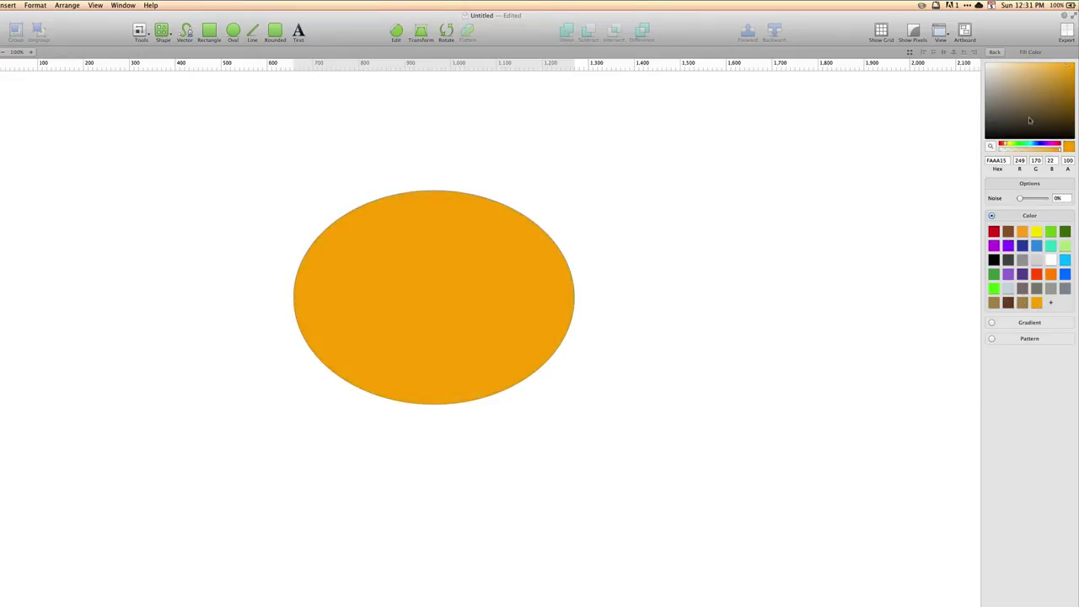
pyautogui.click(1036, 246)
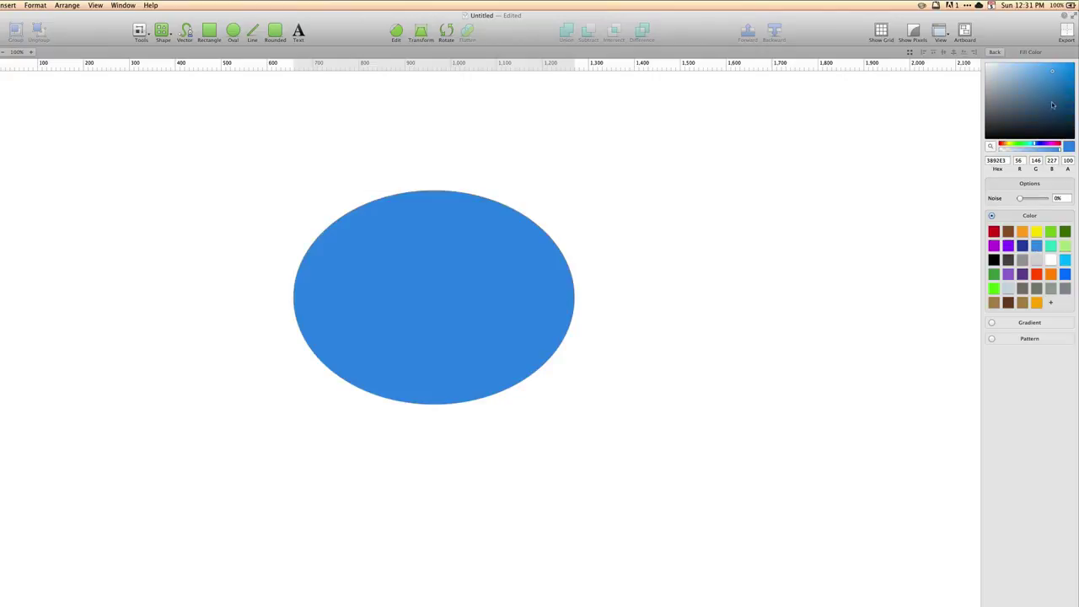
pyautogui.moveTo(1050, 95); pyautogui.dragTo(1003, 77)
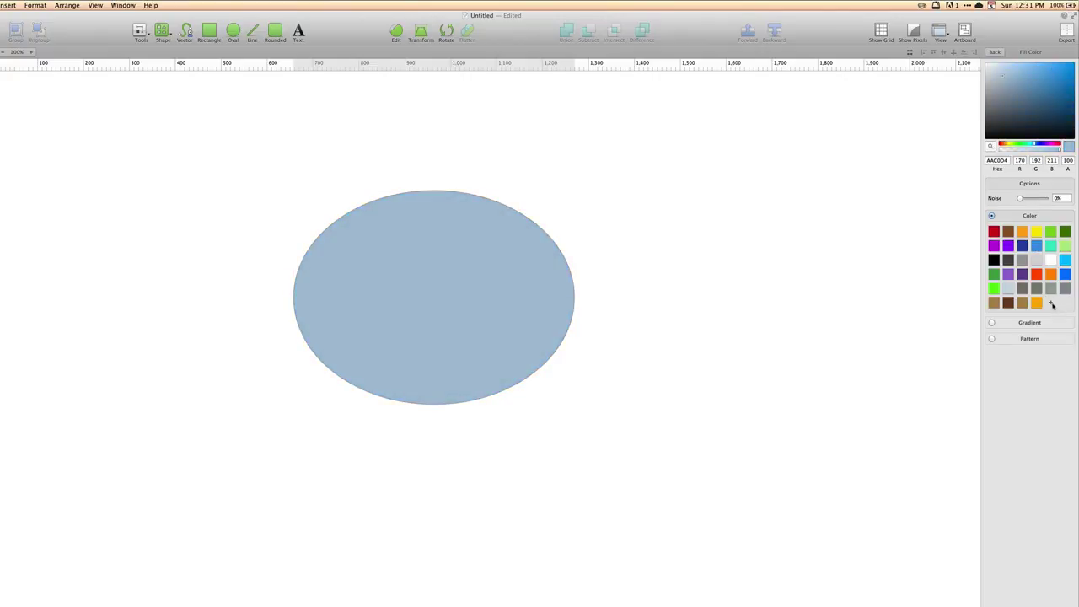
pyautogui.click(675, 231)
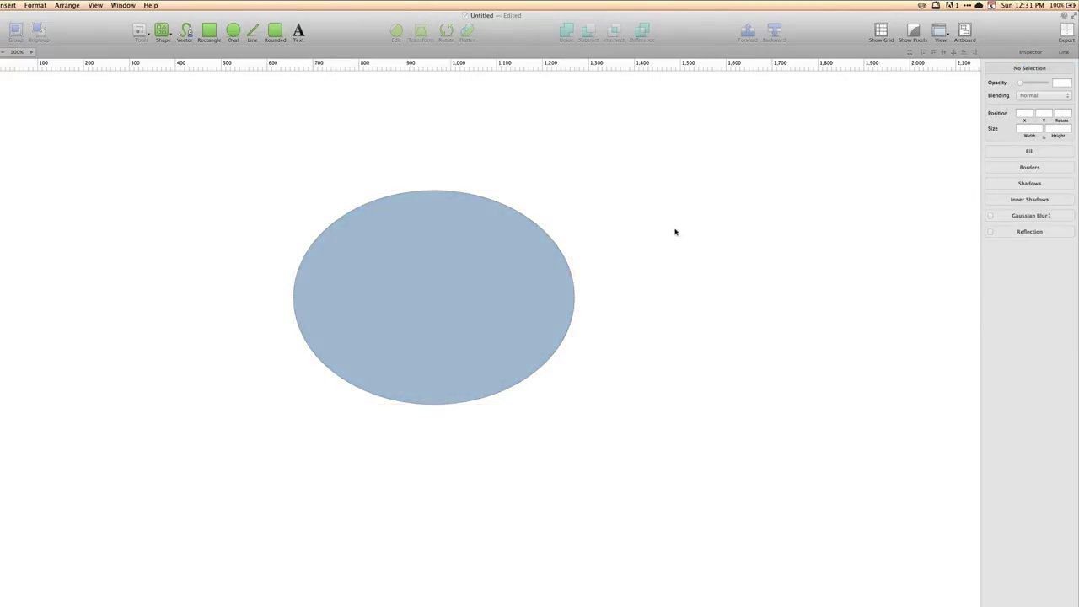
# Step: Nudge the oval and show the Colors window from the View menu, enlarged on its colour wheel
pyautogui.click(376, 320)
pyautogui.moveTo(376, 320); pyautogui.dragTo(399, 342)
pyautogui.click(95, 5)
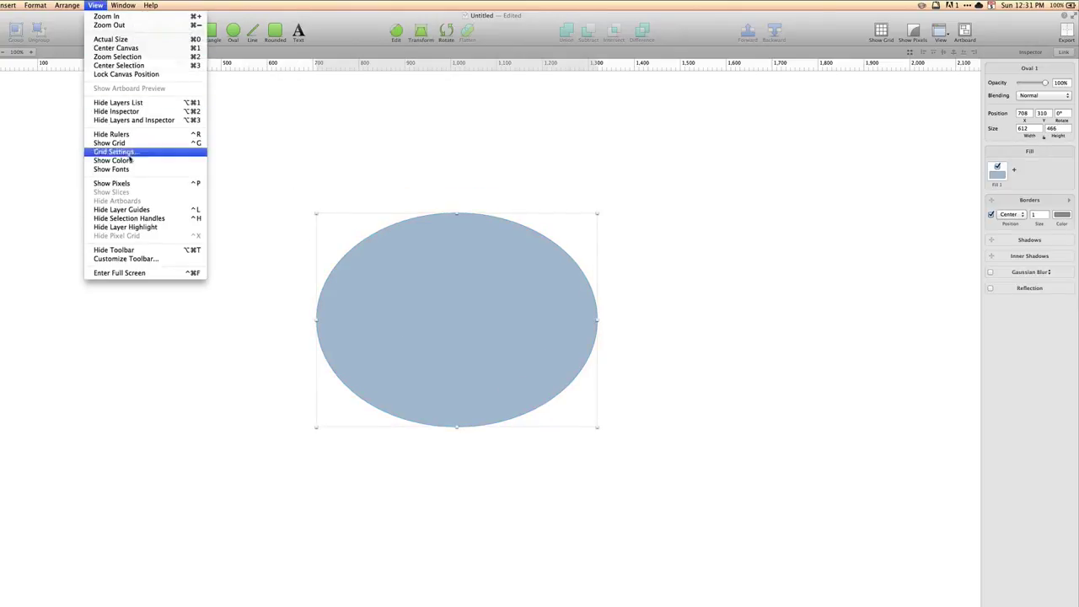
pyautogui.click(131, 161)
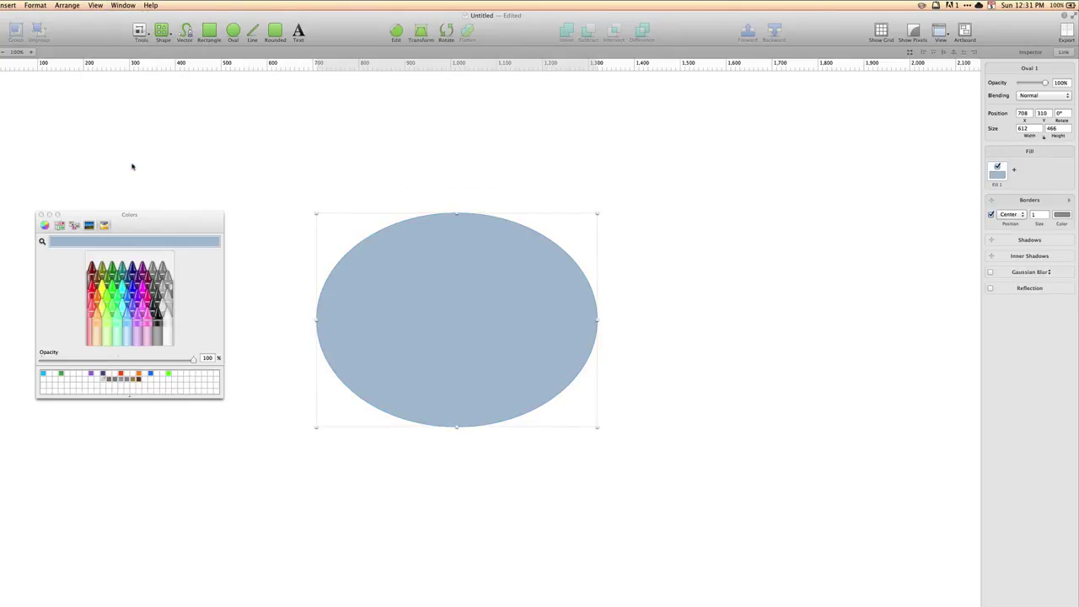
pyautogui.click(44, 226)
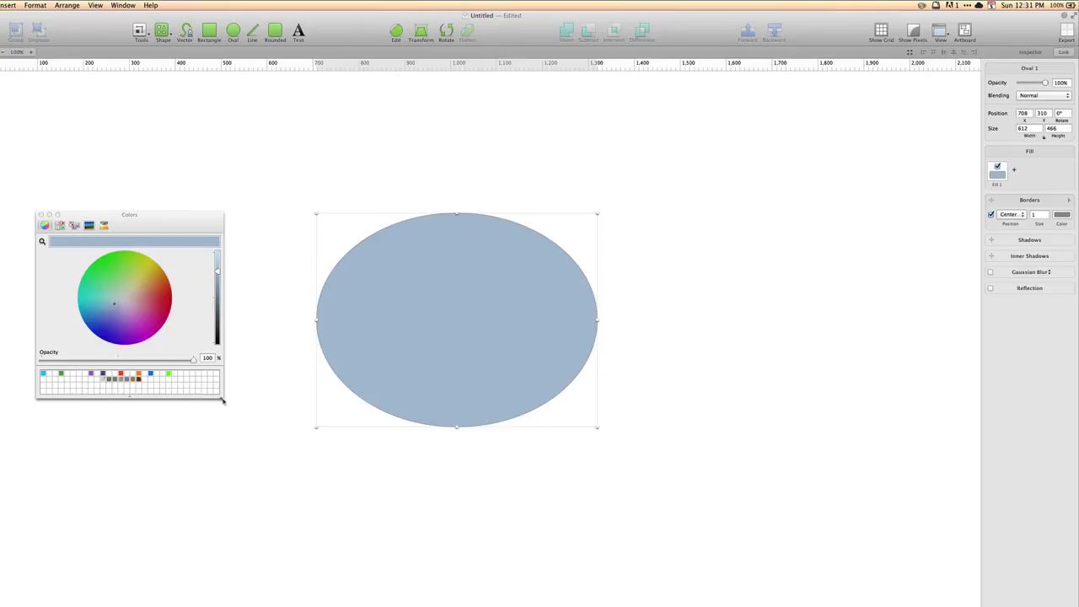
pyautogui.moveTo(223, 402); pyautogui.dragTo(234, 439)
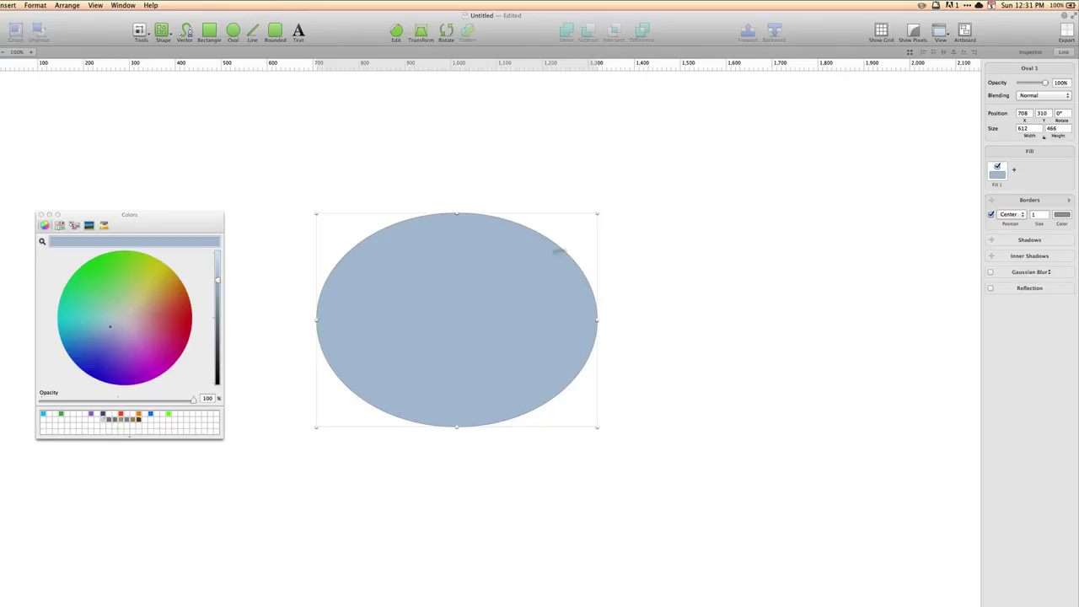